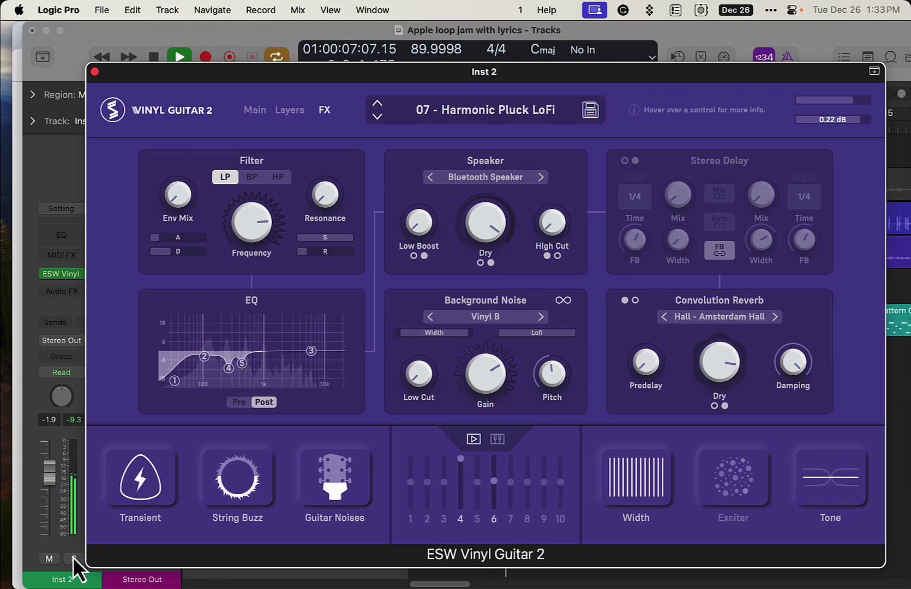
# Solo and mute the Inst 2 track, then bring up Vinyl Guitar 2's FX page
pyautogui.click(73, 558)
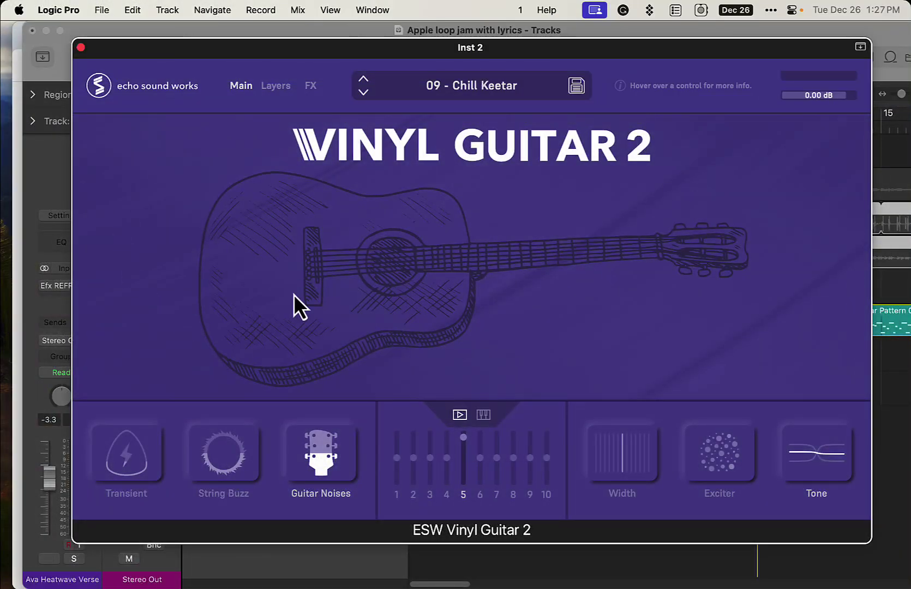
pyautogui.click(277, 87)
pyautogui.hotkey('ctrl', 'm')
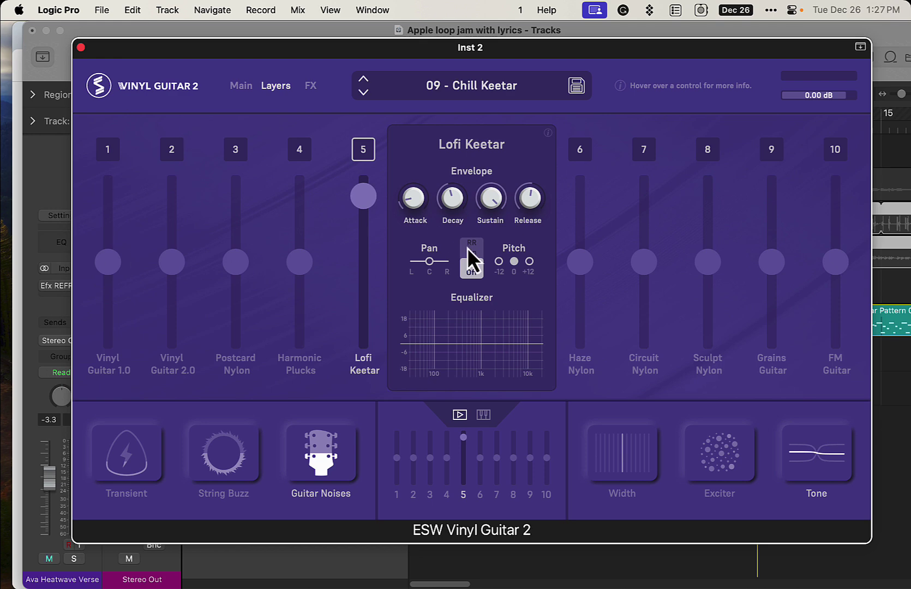
pyautogui.click(311, 87)
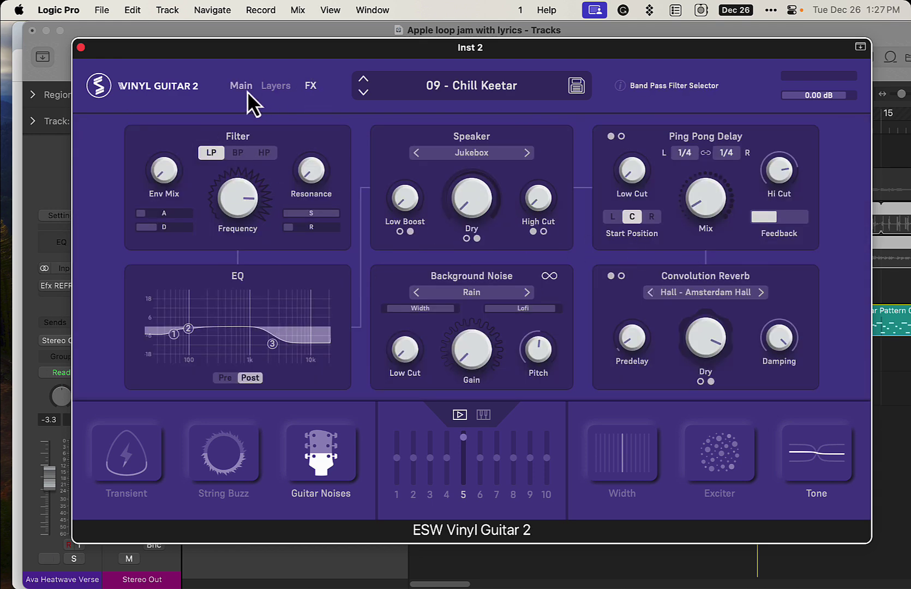
# Load 01 - Vinyl Guitar 1.0 from the preset list and start playback
pyautogui.click(242, 87)
pyautogui.click(467, 88)
pyautogui.scroll(2, 490, 218)
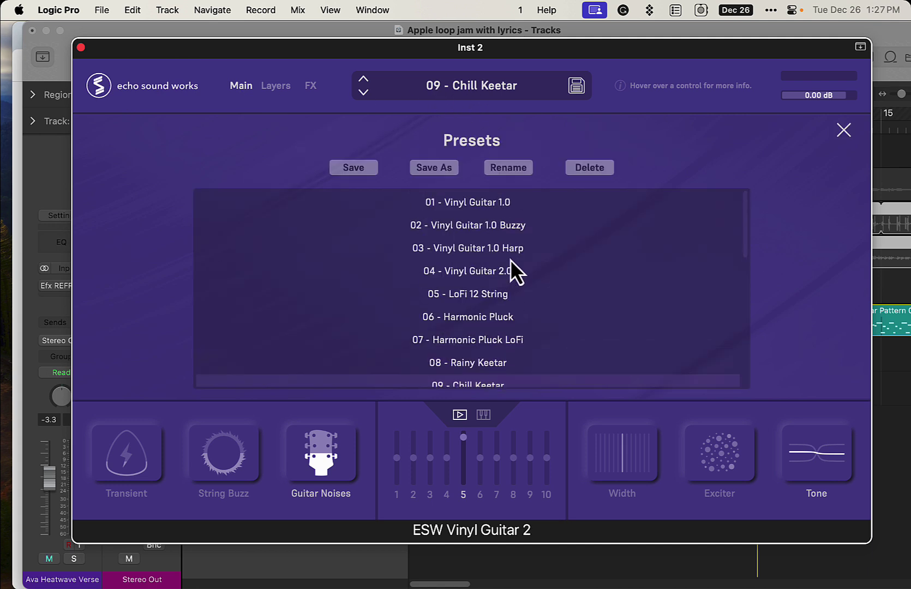
pyautogui.click(486, 212)
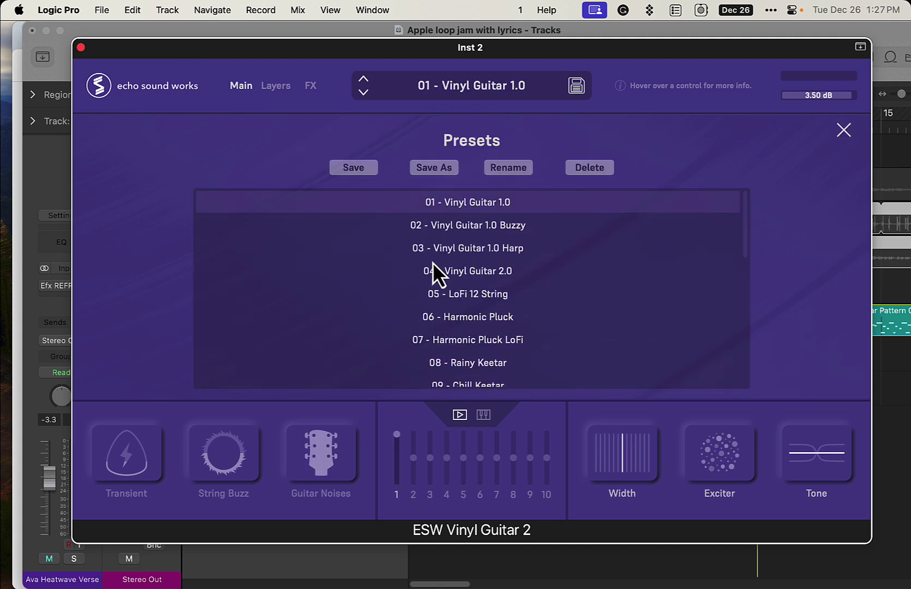
pyautogui.press('space')
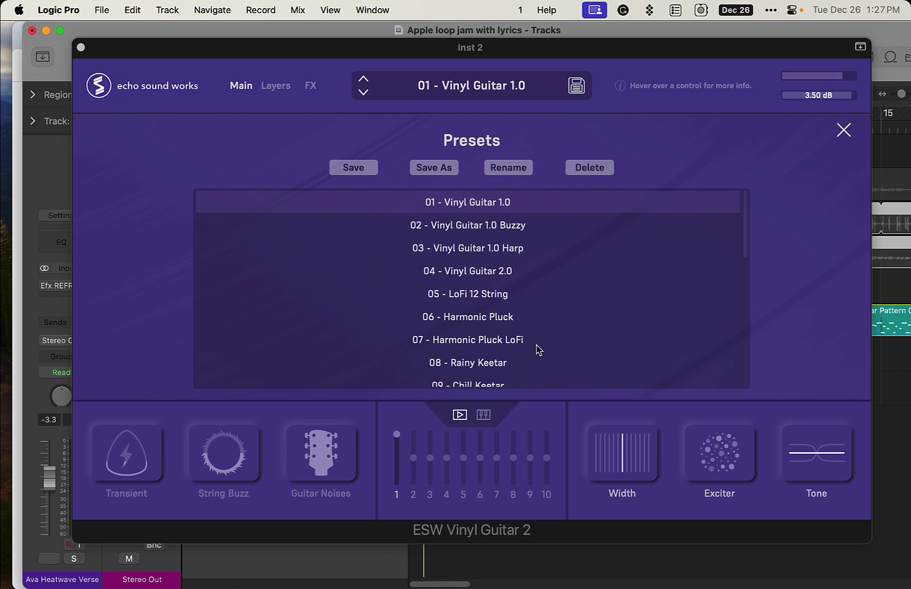
# Audition presets 02 Buzzy, 03 Harp, 04 Vinyl Guitar 2.0 and 05 LoFi 12 String
pyautogui.click(493, 228)
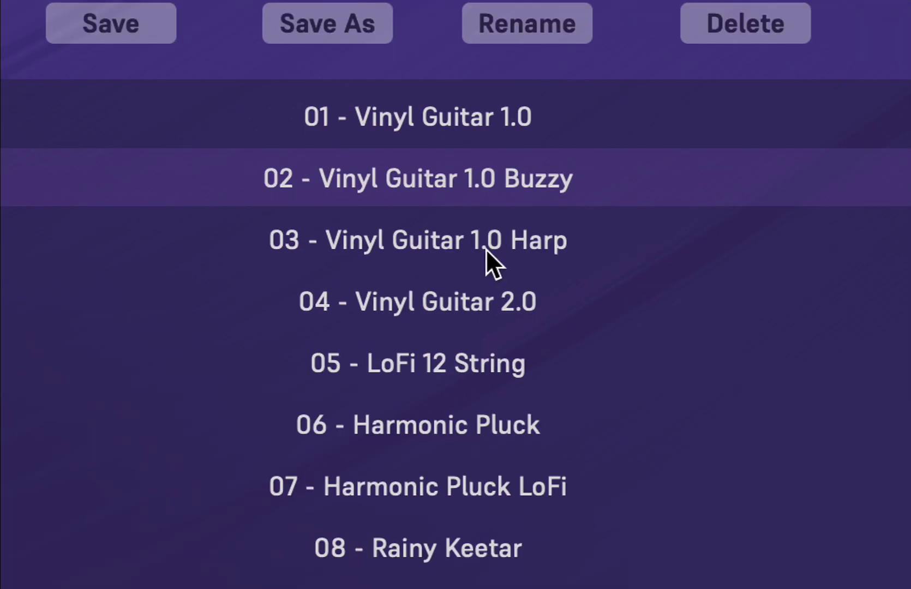
pyautogui.click(467, 250)
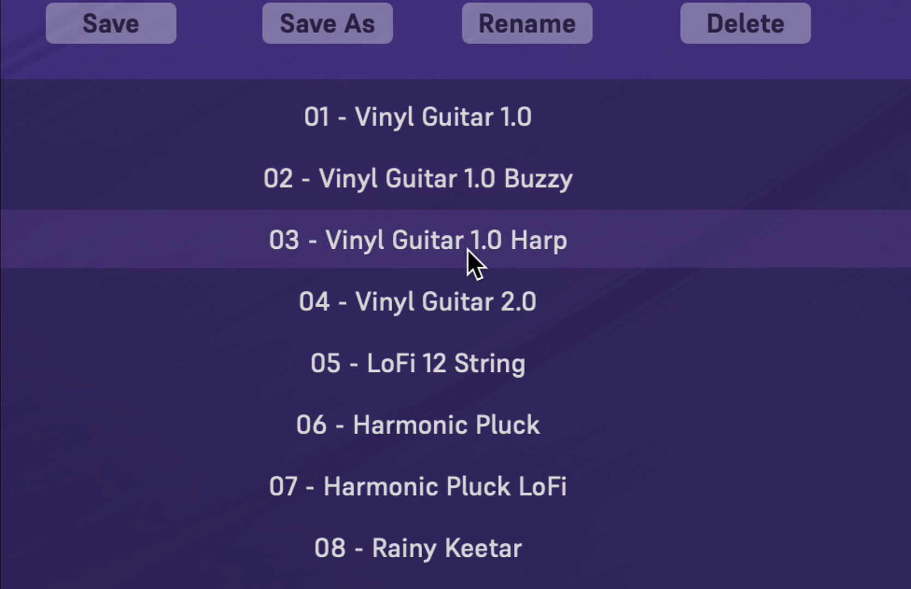
pyautogui.click(462, 299)
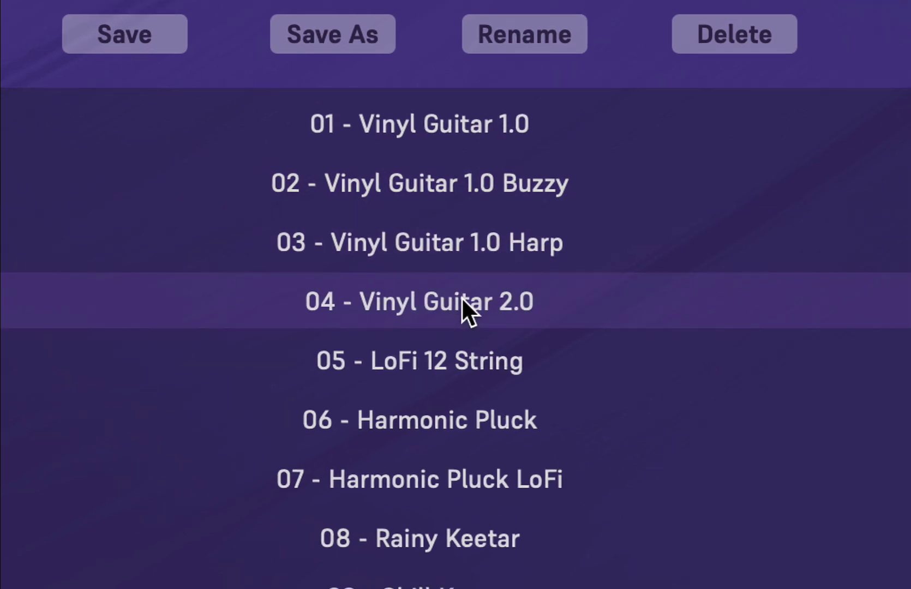
pyautogui.click(462, 351)
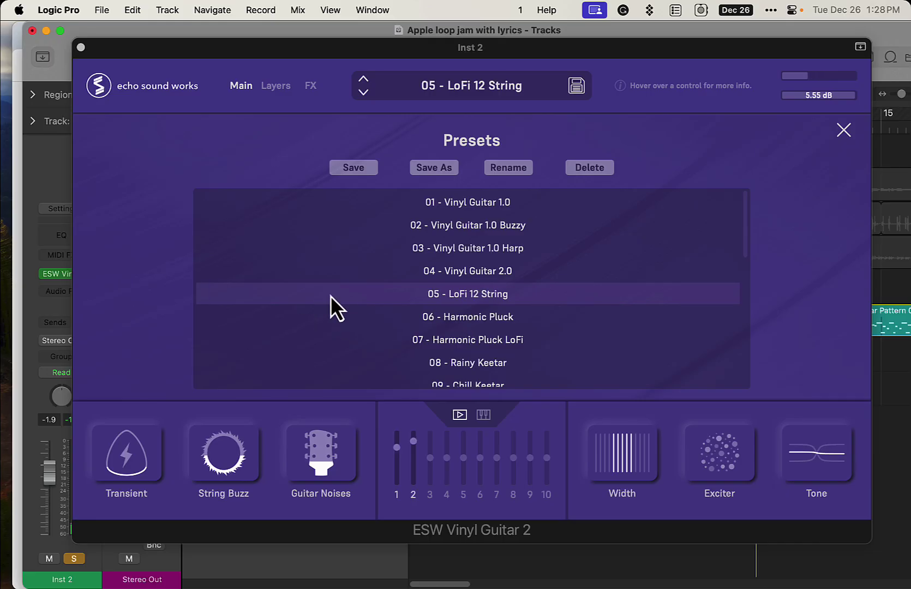
# Audition the 06 - Harmonic Pluck and 07 - Harmonic Pluck LoFi presets
pyautogui.click(480, 301)
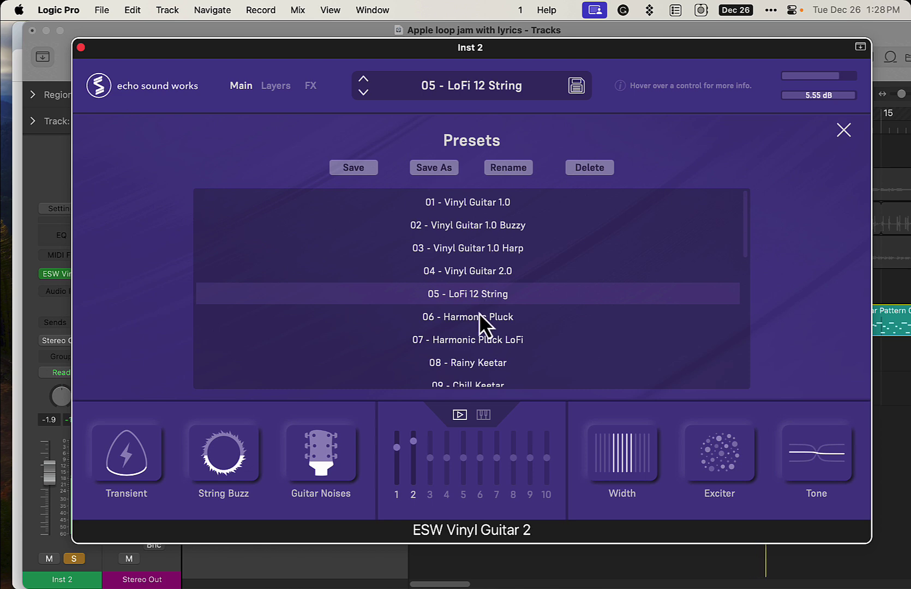
pyautogui.click(485, 318)
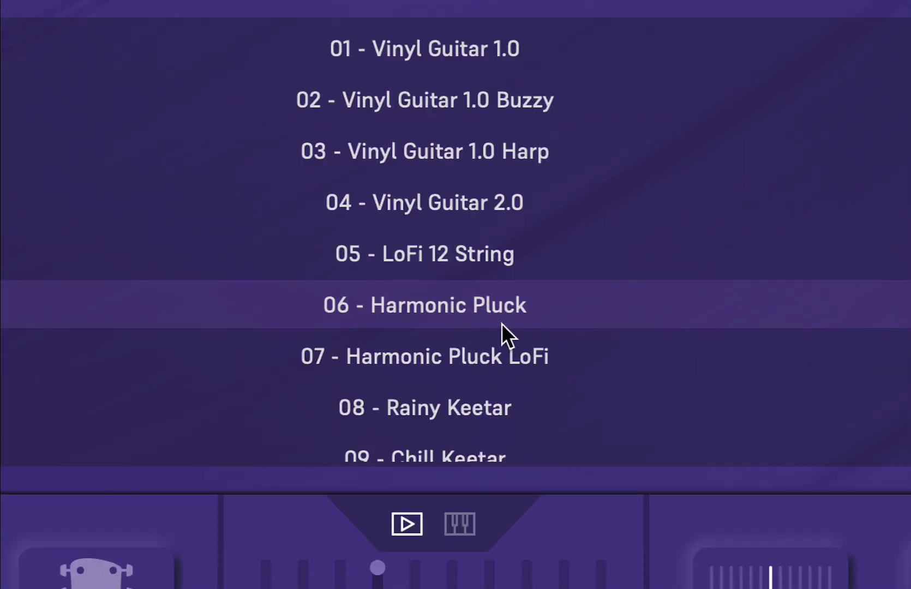
pyautogui.click(489, 343)
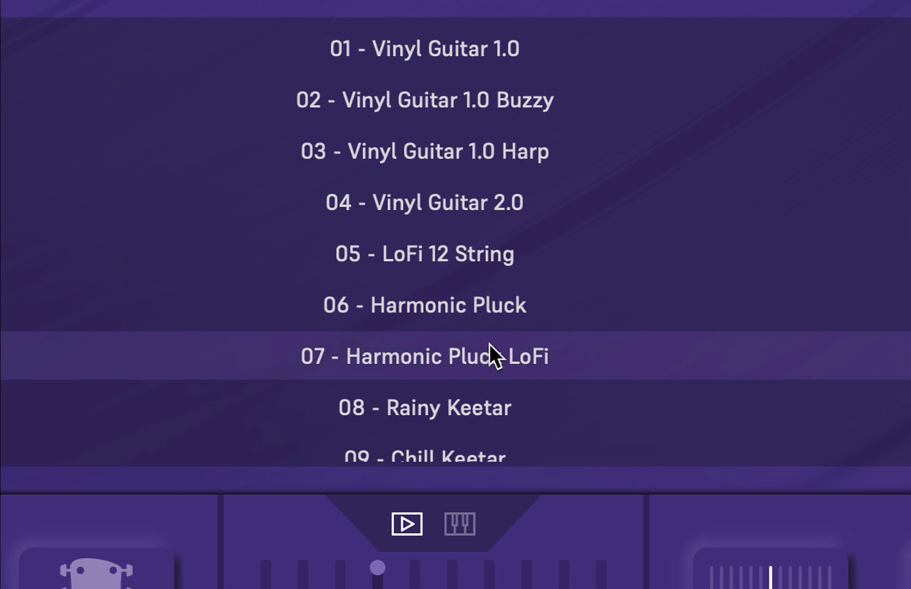
pyautogui.scroll(-2, 489, 344)
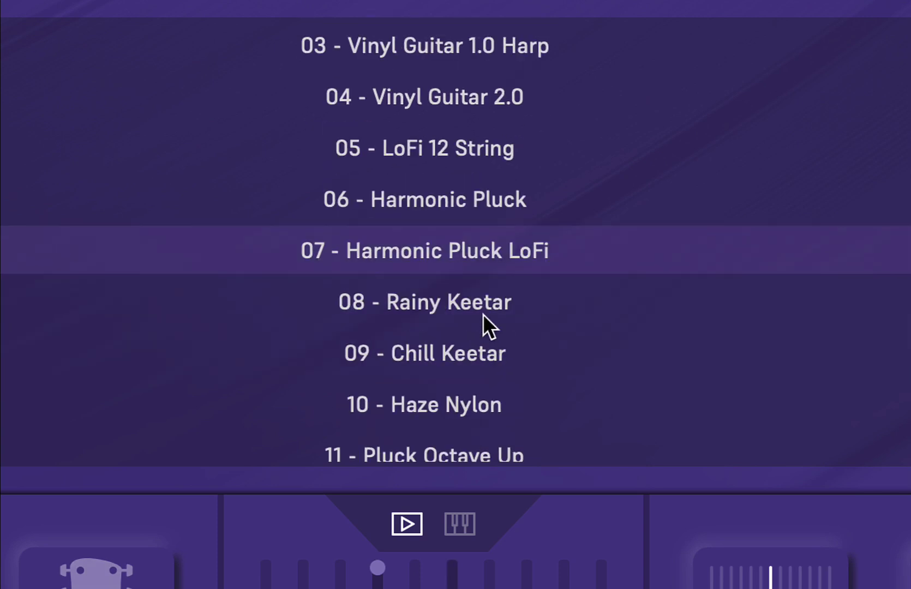
# Audition 08 Rainy Keetar, 09 Chill Keetar, 10 Haze Nylon and 11 Pluck Octave Up
pyautogui.click(488, 321)
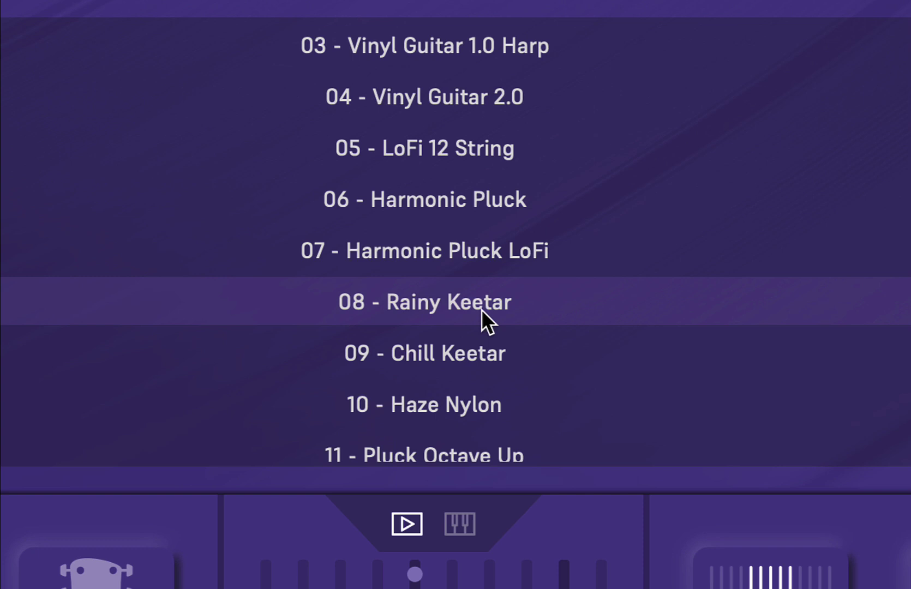
pyautogui.click(479, 340)
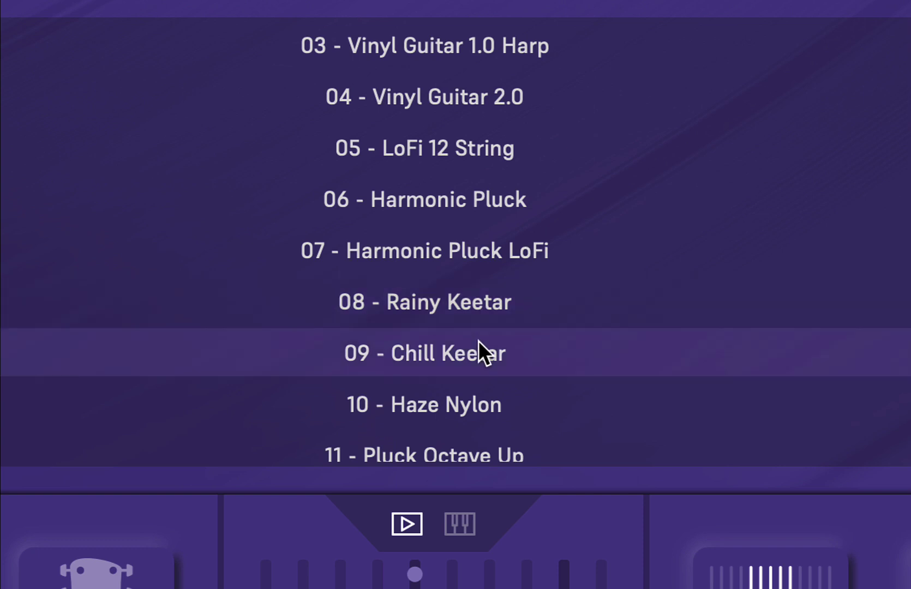
pyautogui.scroll(-2, 478, 340)
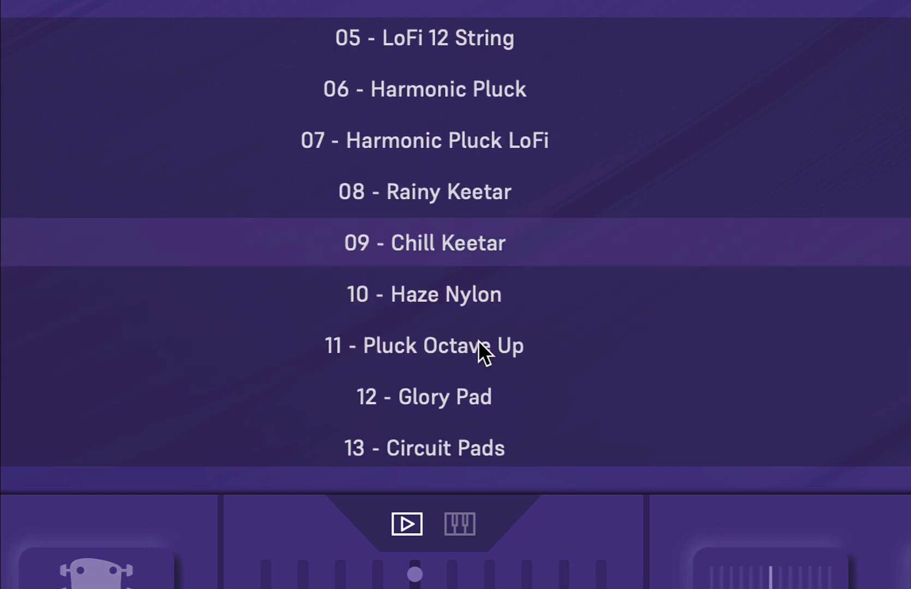
pyautogui.click(479, 295)
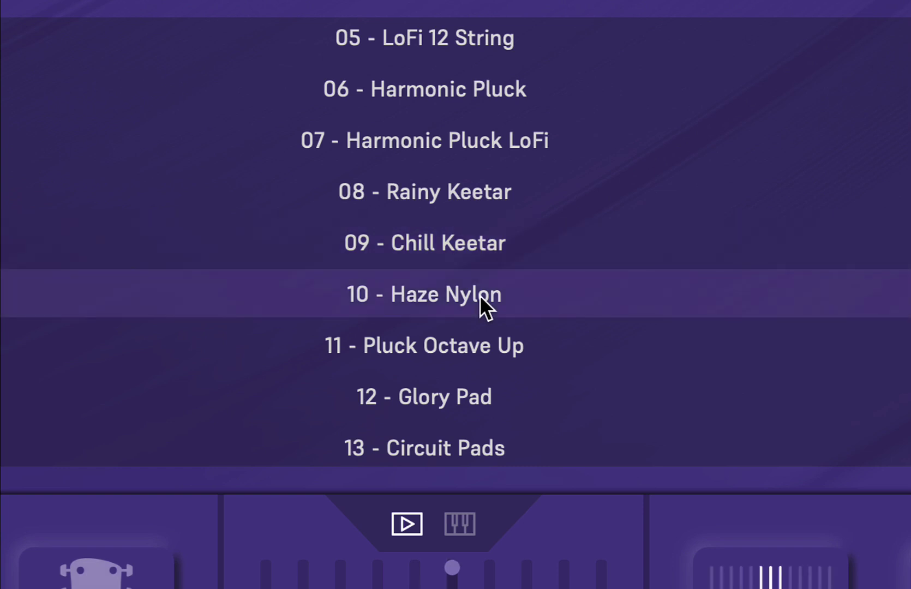
pyautogui.click(473, 343)
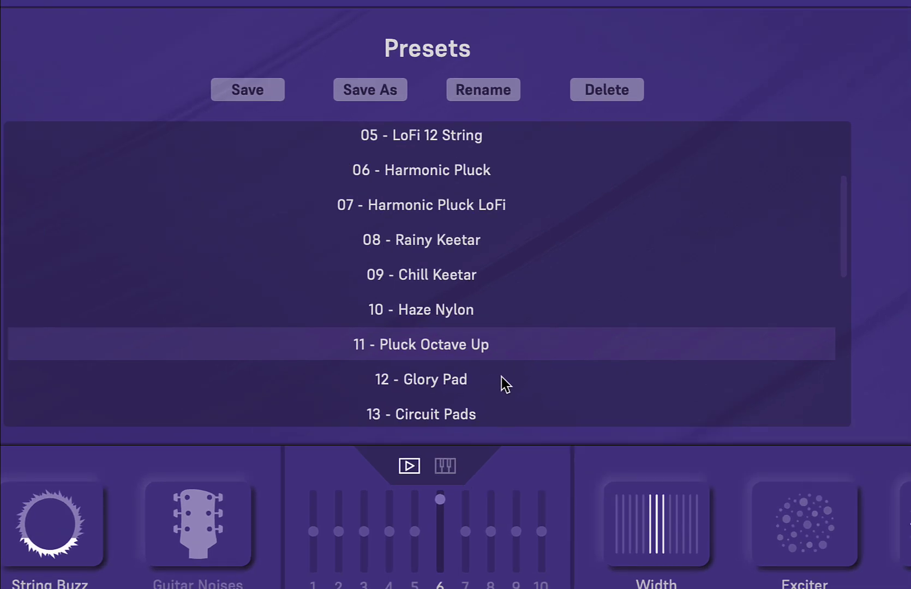
# Audition 12 Glory Pad, 13 Circuit Pads, 14 Peach Fuzz and 15 Sculpted Nylon
pyautogui.scroll(-4, 501, 377)
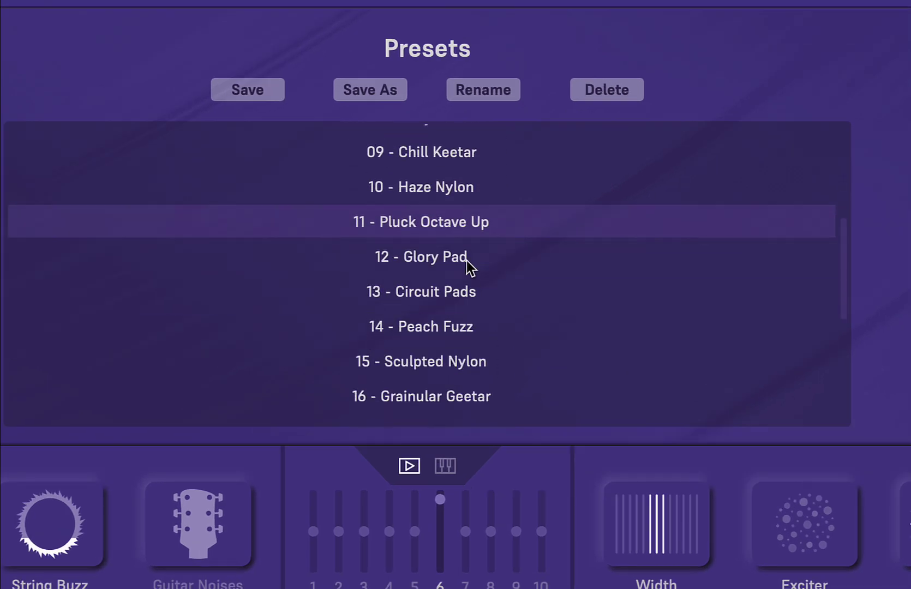
pyautogui.click(467, 265)
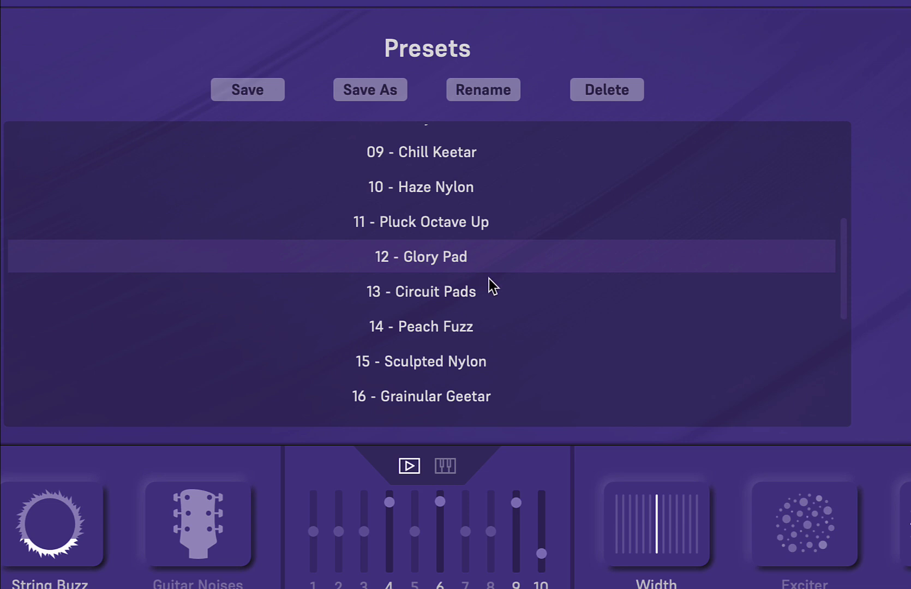
pyautogui.scroll(-1, 489, 279)
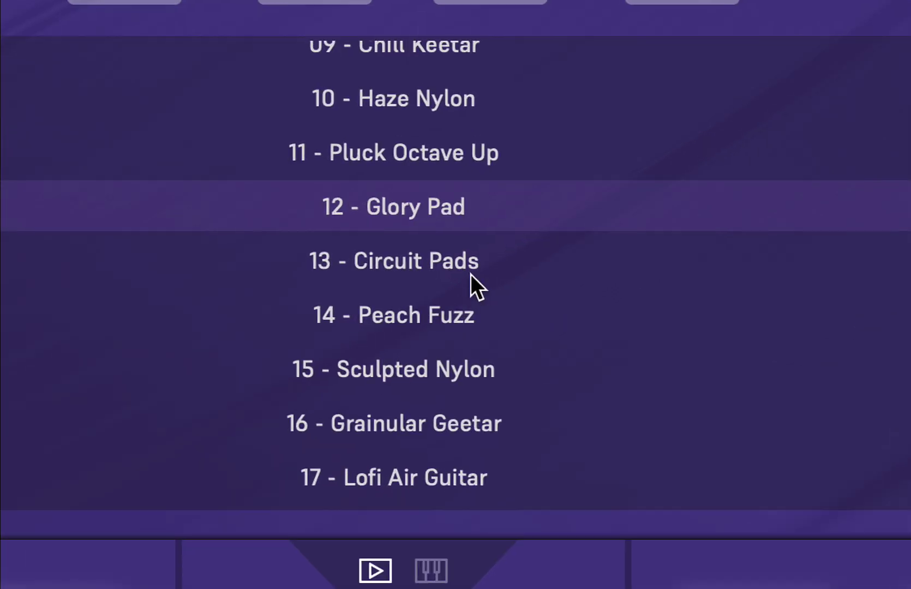
pyautogui.click(464, 265)
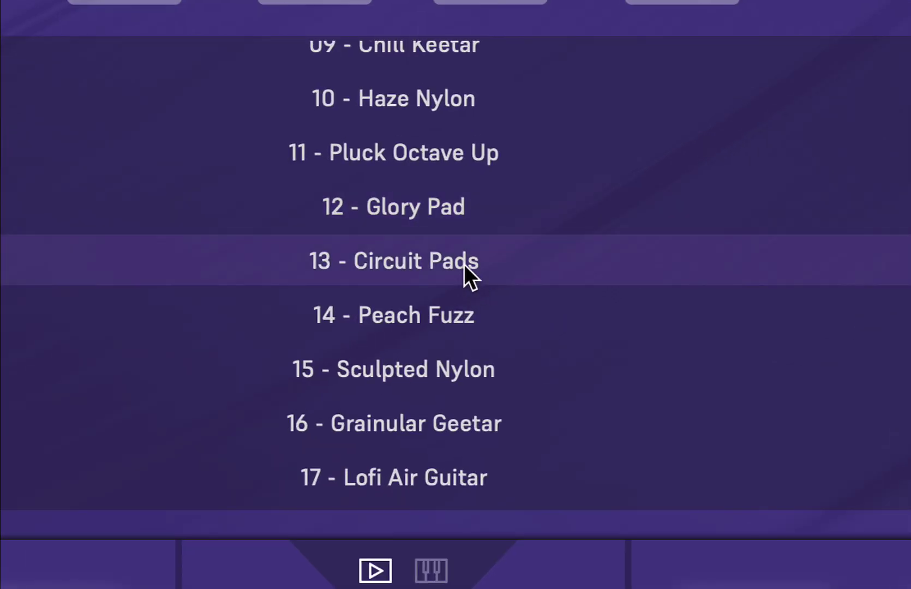
pyautogui.click(482, 315)
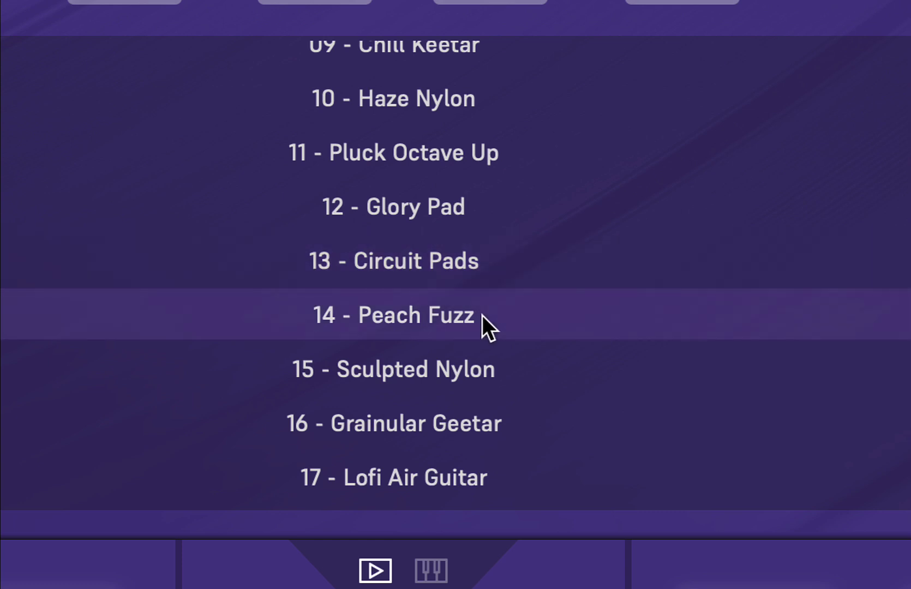
pyautogui.click(490, 377)
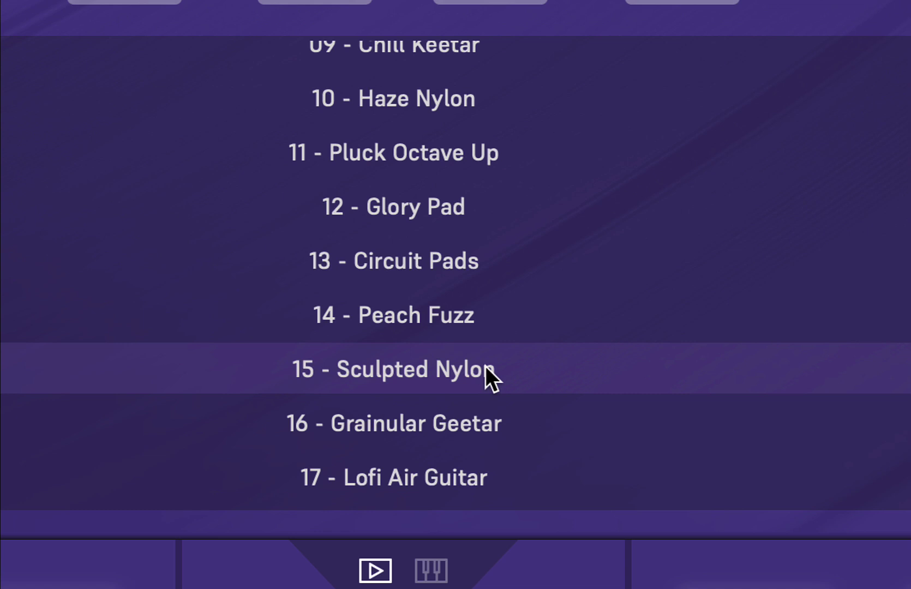
# Load 17 - Lofi Air Guitar, then step back to 16 - Grainular Geetar
pyautogui.scroll(-2, 484, 364)
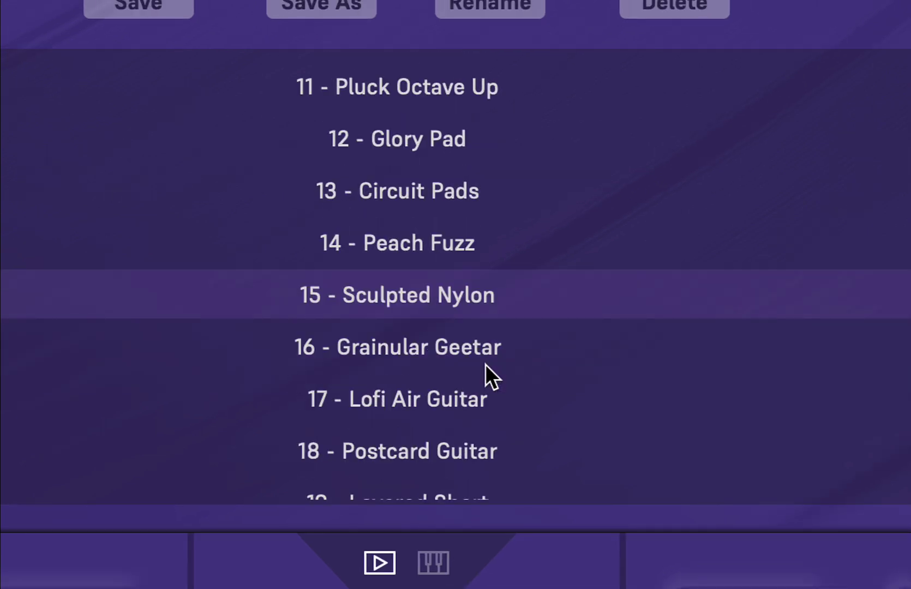
pyautogui.click(468, 389)
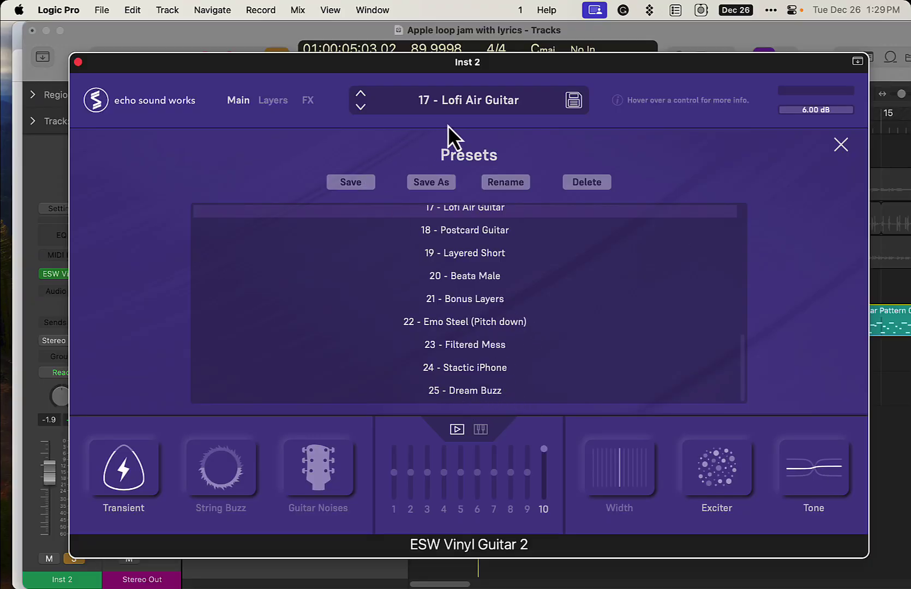
pyautogui.click(366, 92)
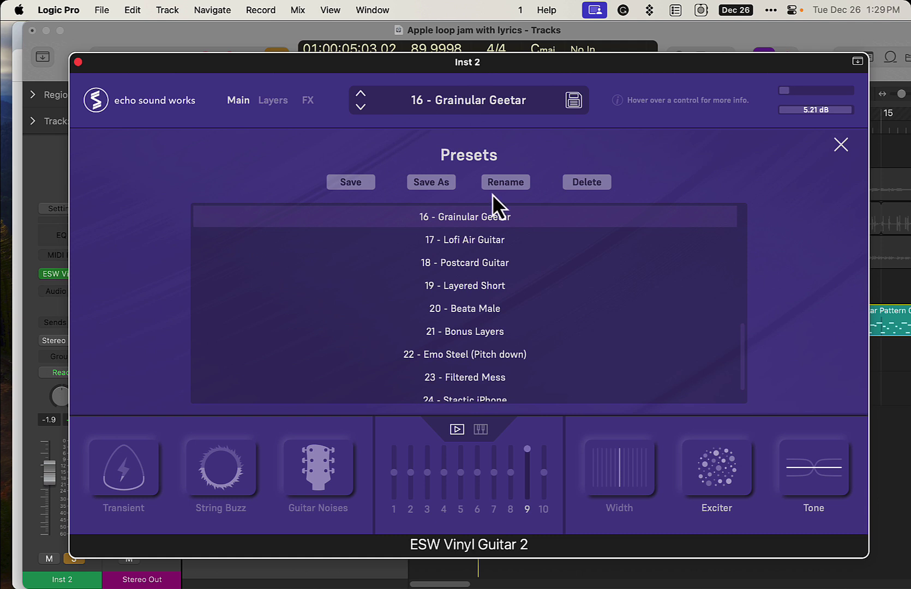
pyautogui.scroll(10, 519, 248)
# Load 01 - Vinyl Guitar 1.0, enable layers 2–4, lower Harmonic Plucks and raise Postcard Nylon
pyautogui.click(499, 218)
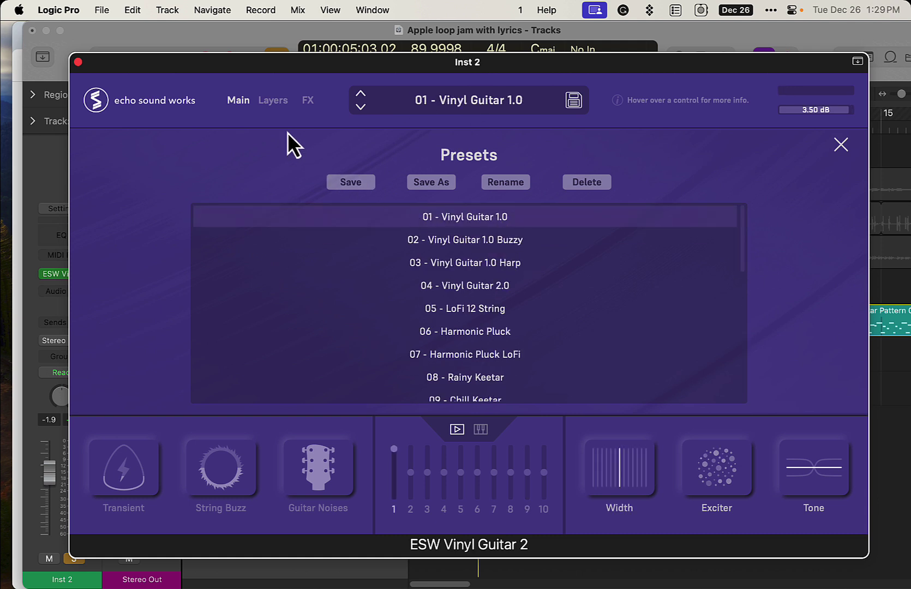
pyautogui.click(273, 100)
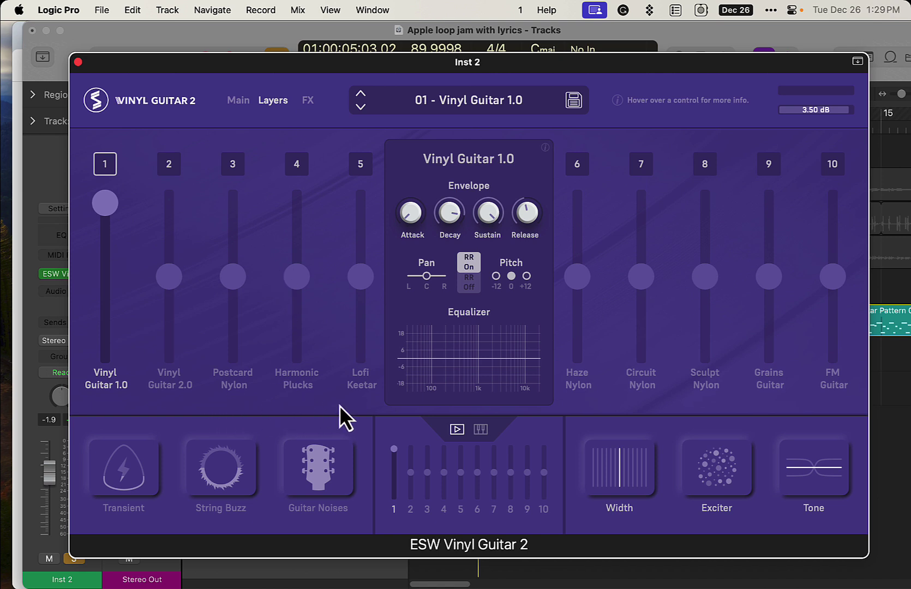
pyautogui.click(168, 386)
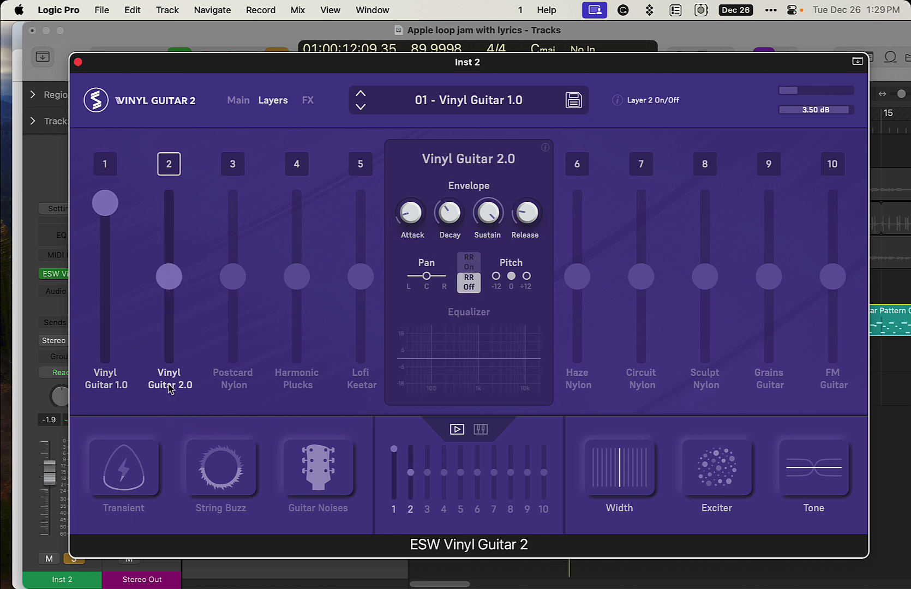
pyautogui.click(248, 385)
pyautogui.click(295, 385)
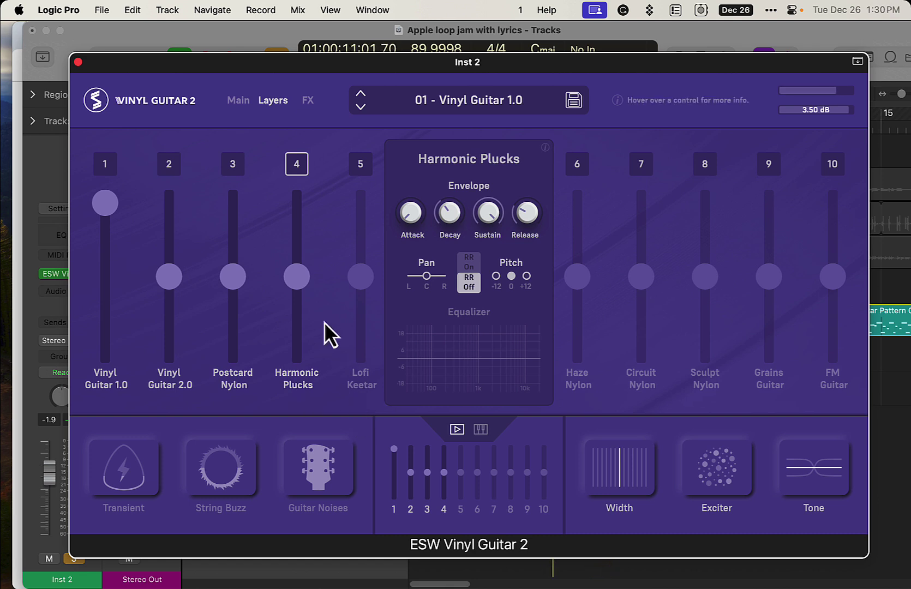
pyautogui.moveTo(301, 284); pyautogui.dragTo(298, 337)
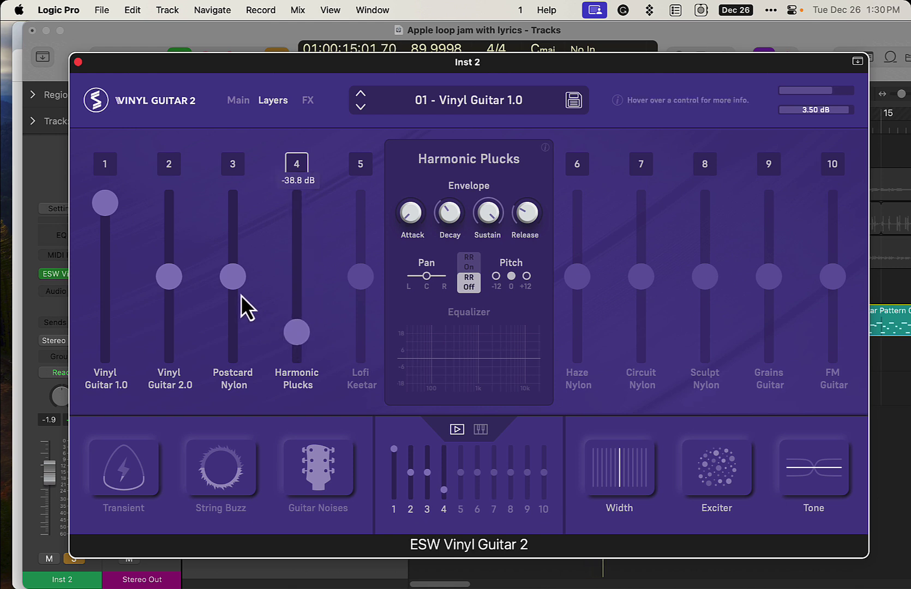
pyautogui.moveTo(240, 283); pyautogui.dragTo(247, 250)
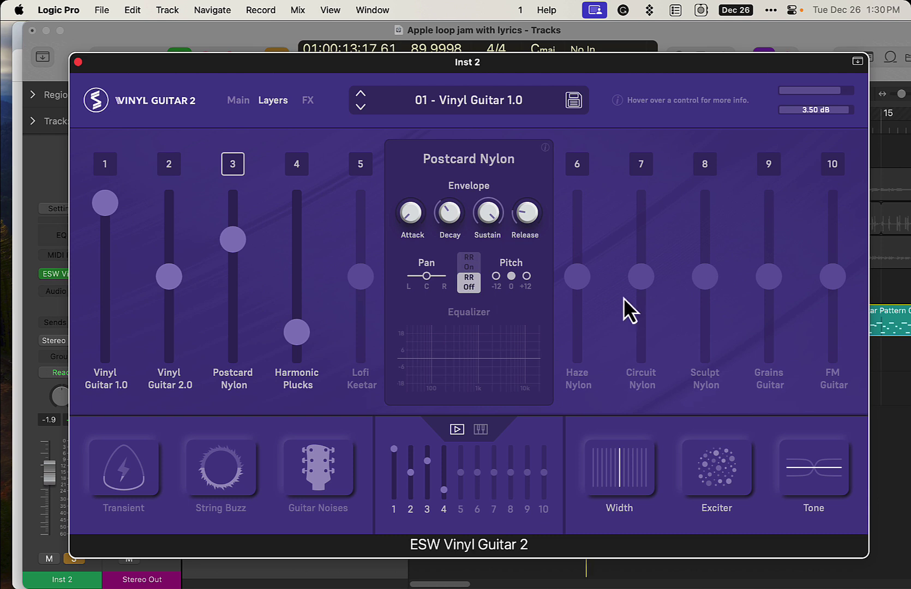
# Enable layers 6–10 and raise Haze Nylon to -4.5 dB and Circuit Nylon to -5.1 dB
pyautogui.click(577, 380)
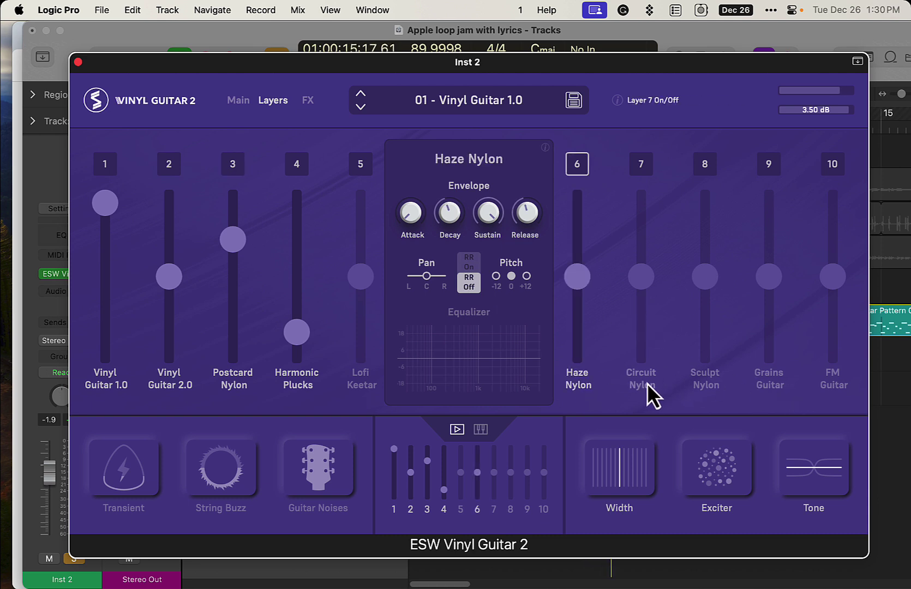
pyautogui.click(647, 383)
pyautogui.click(716, 388)
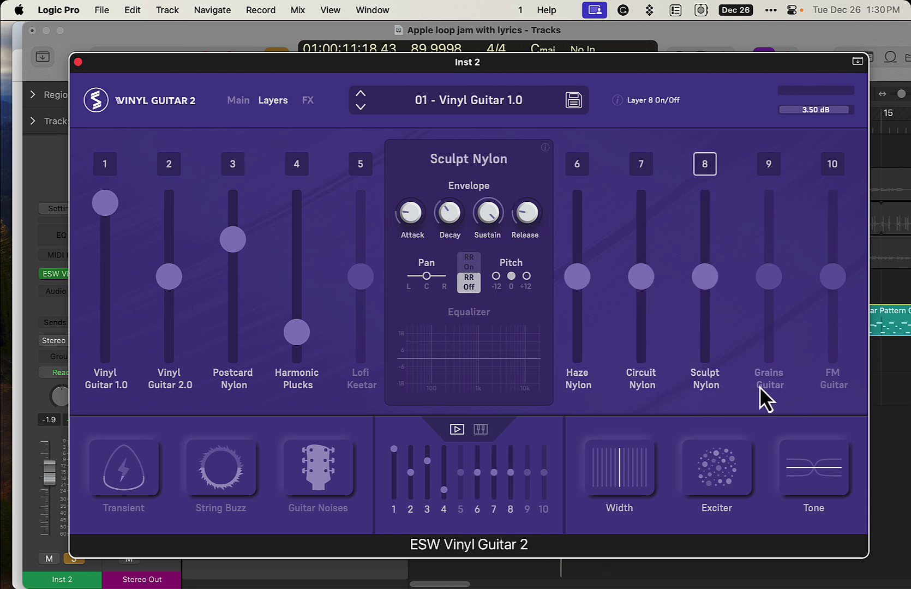
pyautogui.click(761, 386)
pyautogui.click(832, 386)
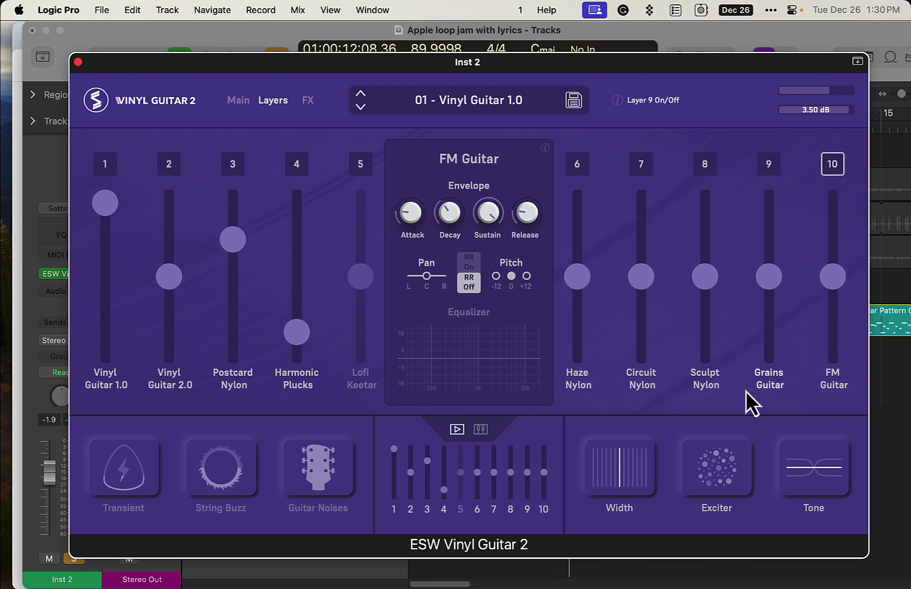
pyautogui.moveTo(635, 283); pyautogui.dragTo(644, 222)
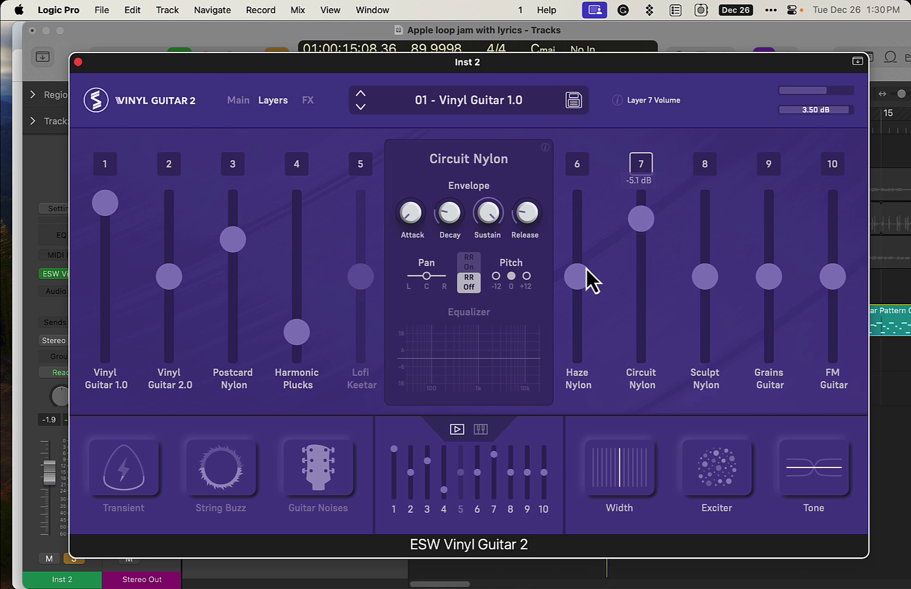
pyautogui.moveTo(584, 272); pyautogui.dragTo(585, 217)
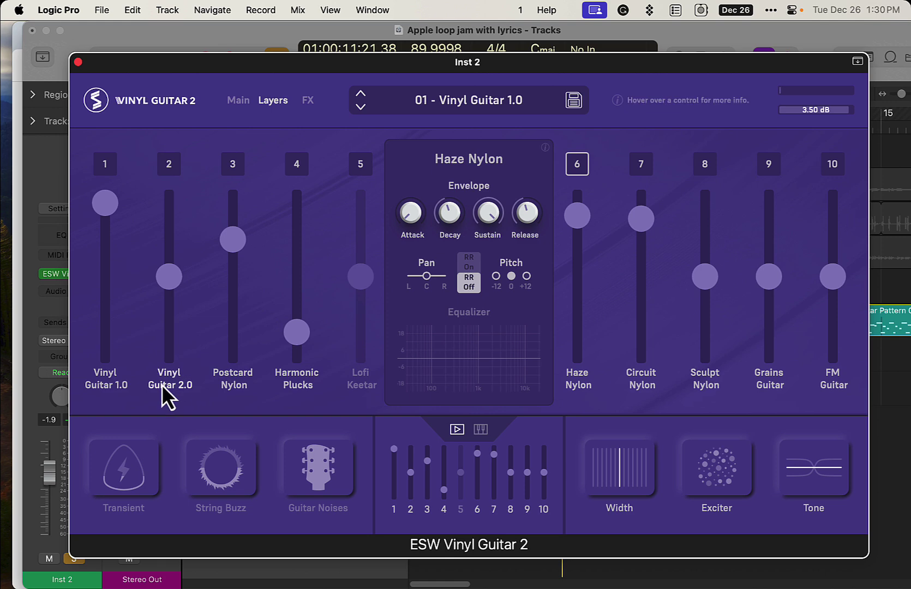
# Enable the Speaker effect, set its type to Jukebox, and raise its Dry level
pyautogui.click(307, 101)
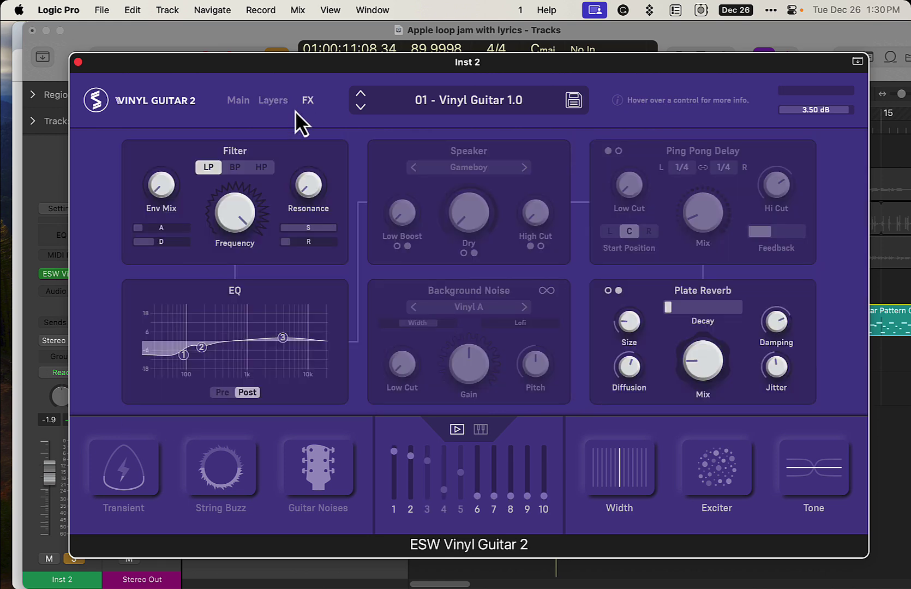
pyautogui.click(484, 154)
pyautogui.click(500, 169)
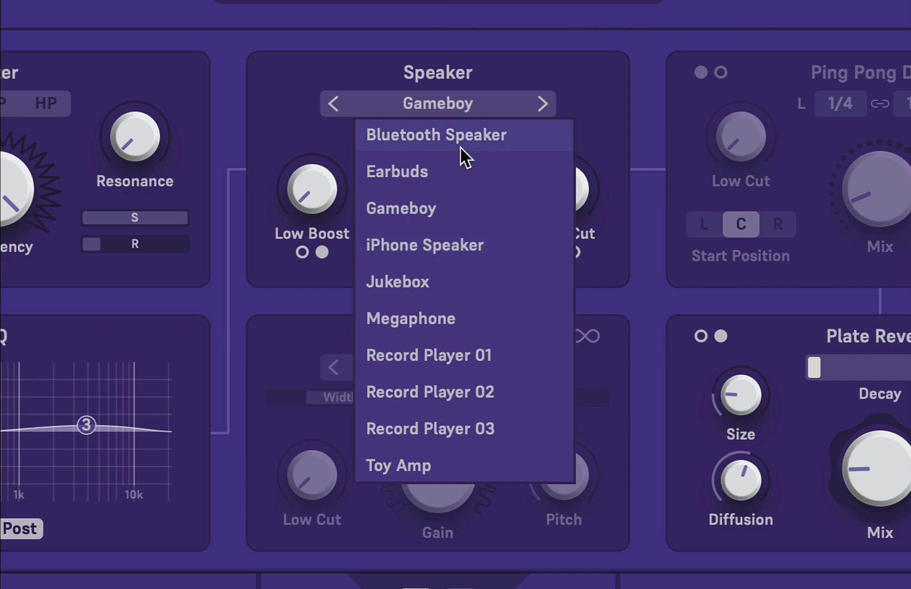
pyautogui.click(445, 207)
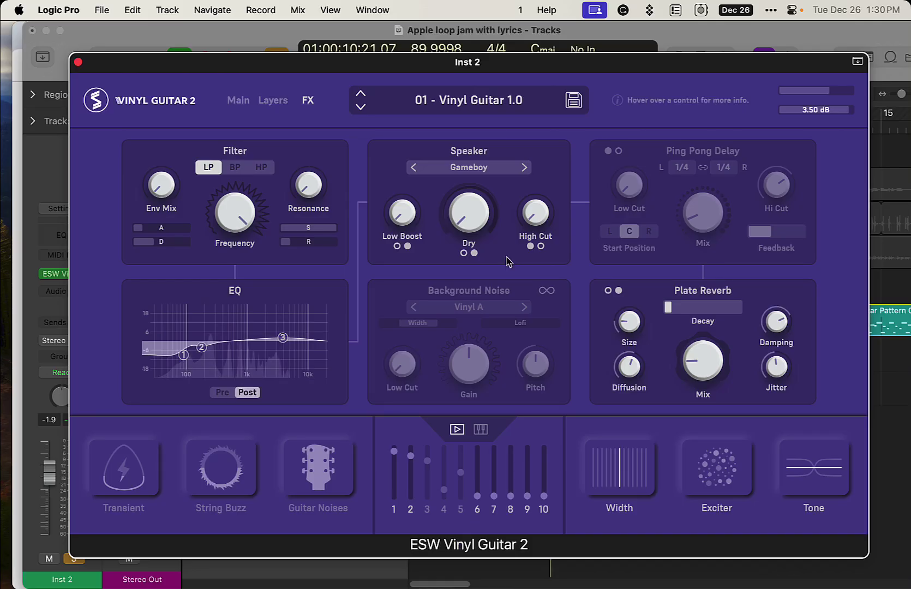
pyautogui.click(525, 171)
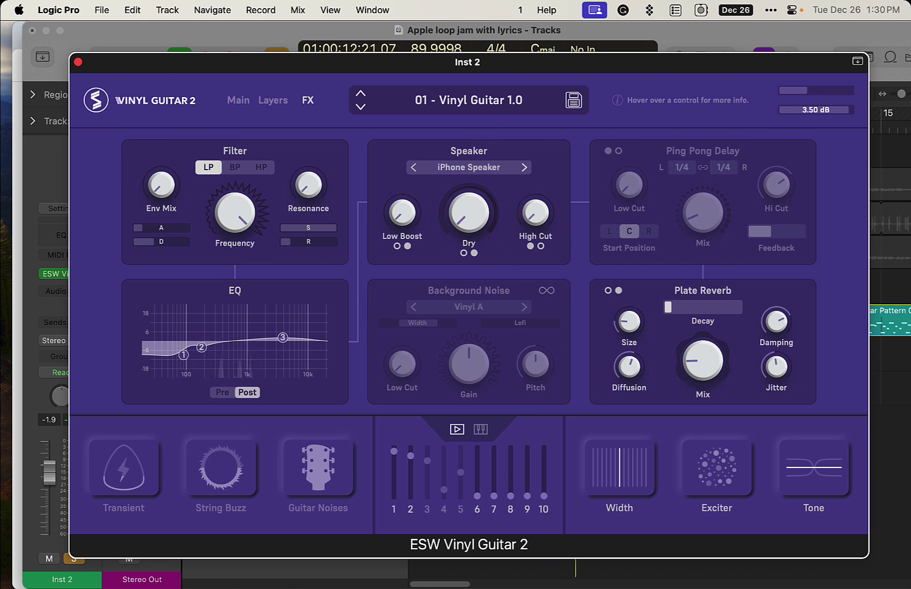
pyautogui.click(525, 169)
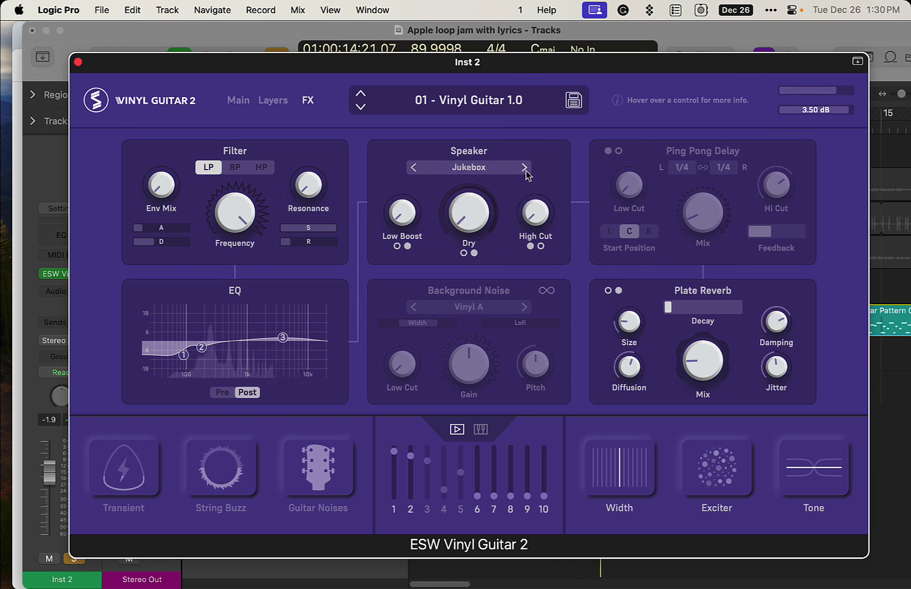
pyautogui.moveTo(463, 216); pyautogui.dragTo(464, 140)
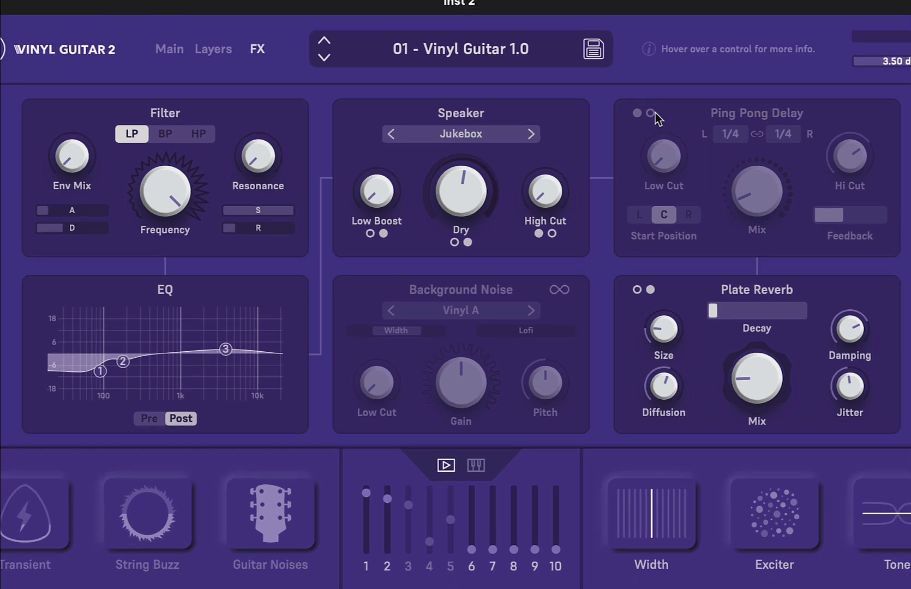
# Enable Ping Pong Delay and adjust its Mix knob to a light setting
pyautogui.click(762, 121)
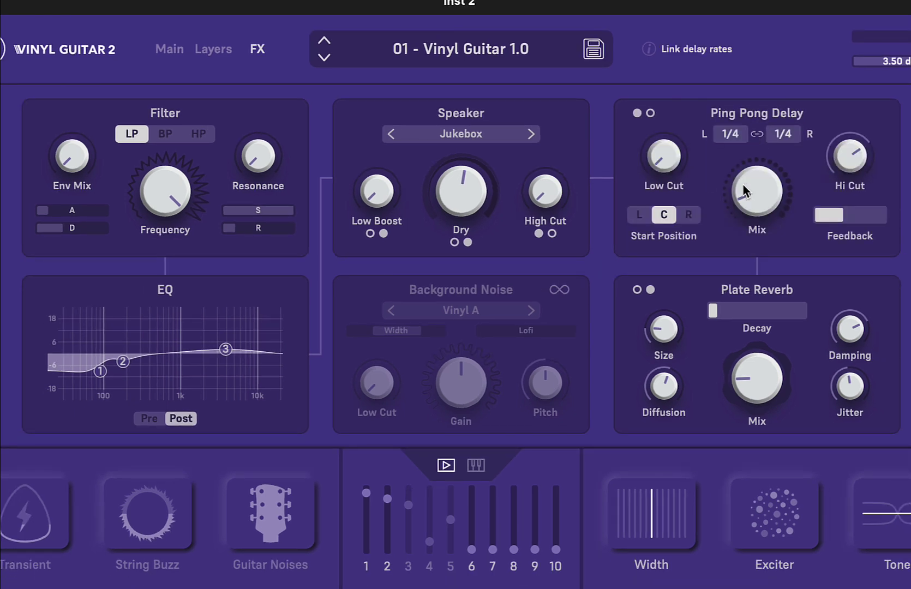
pyautogui.scroll(2, 756, 179)
pyautogui.scroll(2, 747, 175)
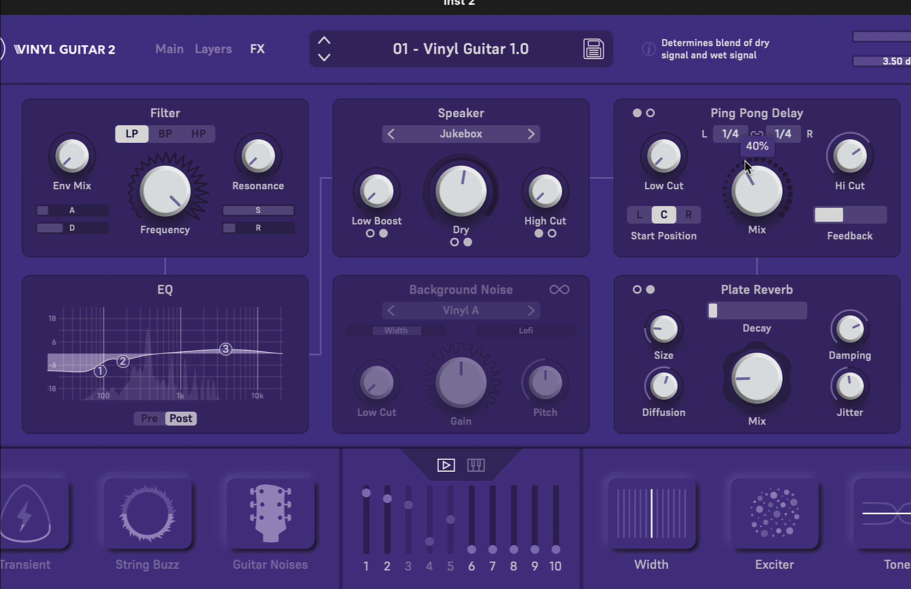
pyautogui.scroll(-3, 746, 176)
pyautogui.scroll(-2, 744, 178)
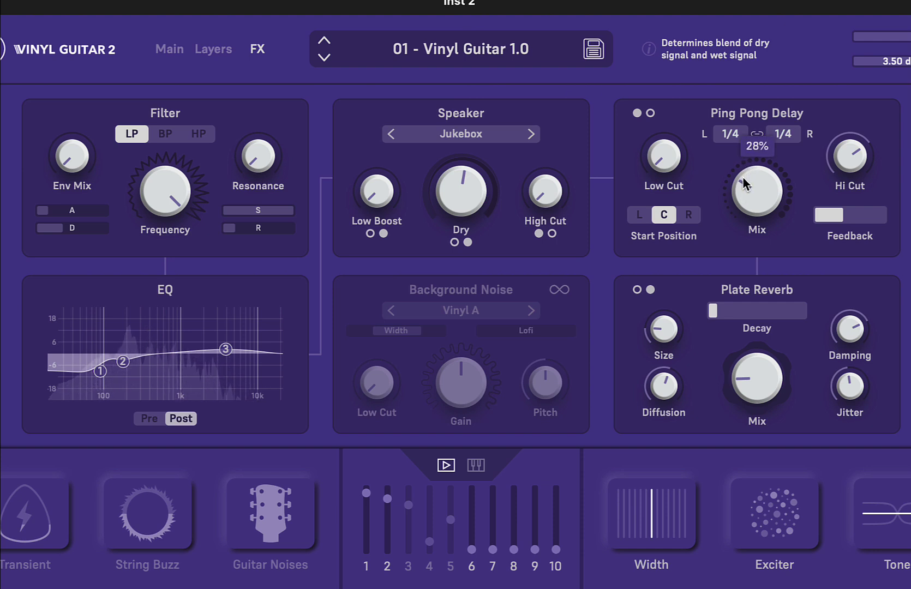
# Enable Background Noise, set it to Campfire, and bring its Gain up slightly
pyautogui.click(490, 290)
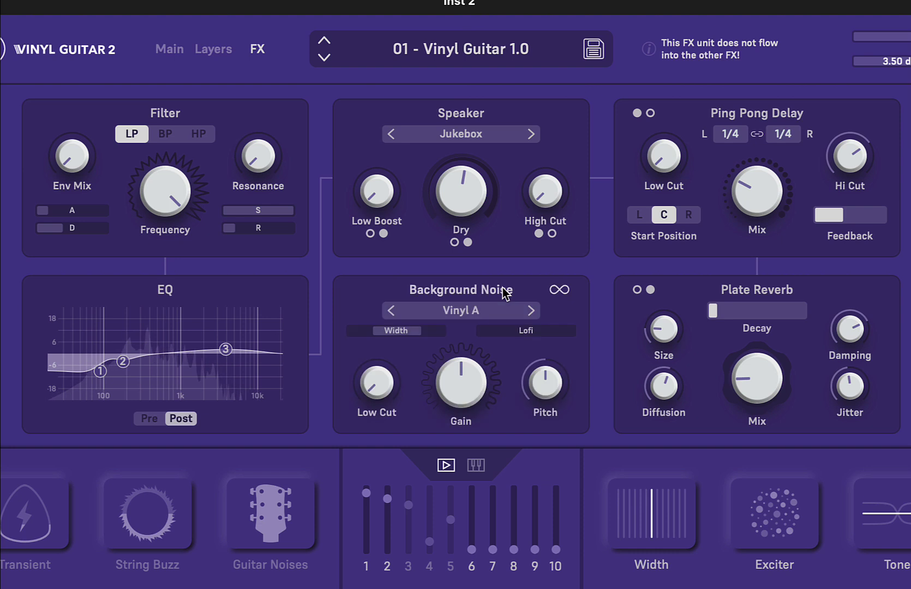
pyautogui.click(511, 315)
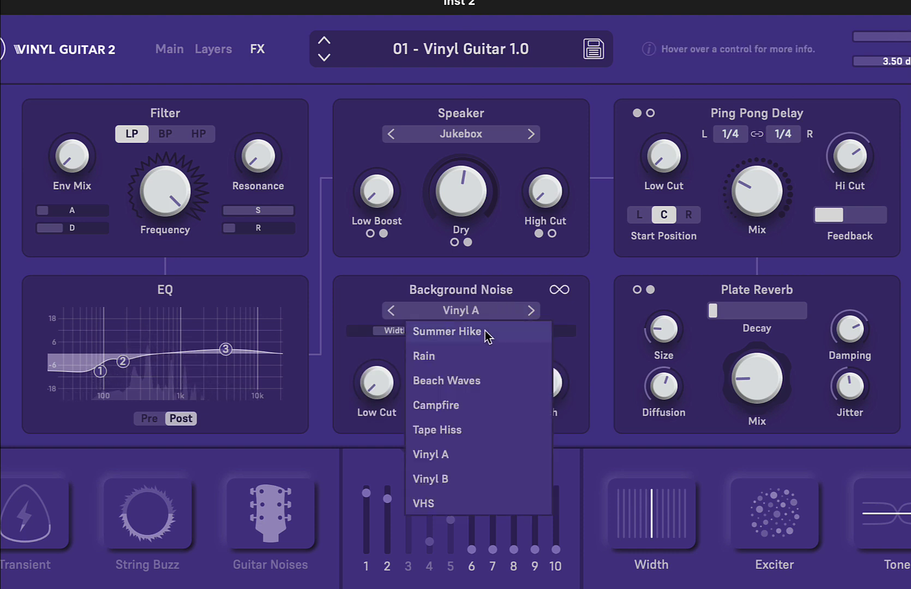
pyautogui.click(484, 331)
pyautogui.click(530, 311)
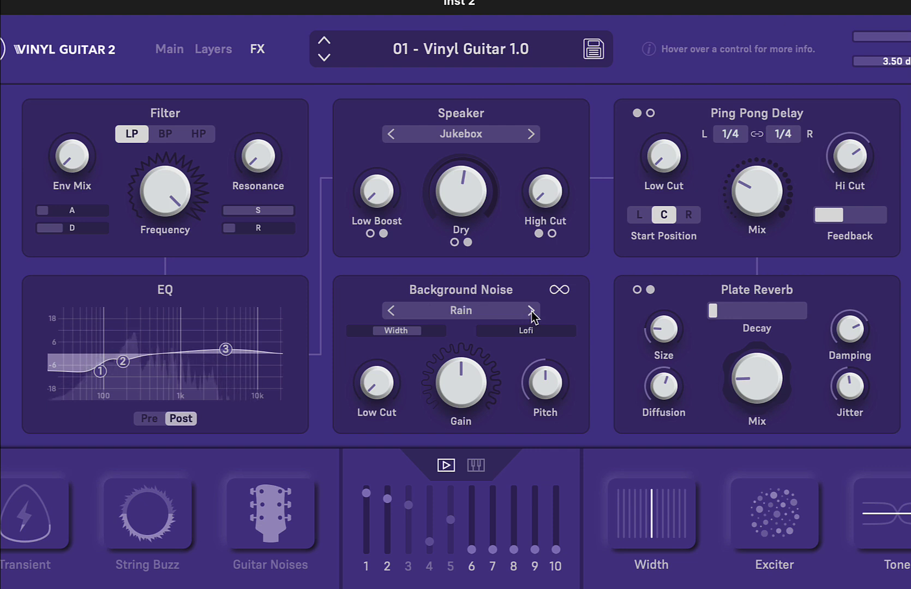
pyautogui.moveTo(466, 372); pyautogui.dragTo(453, 391)
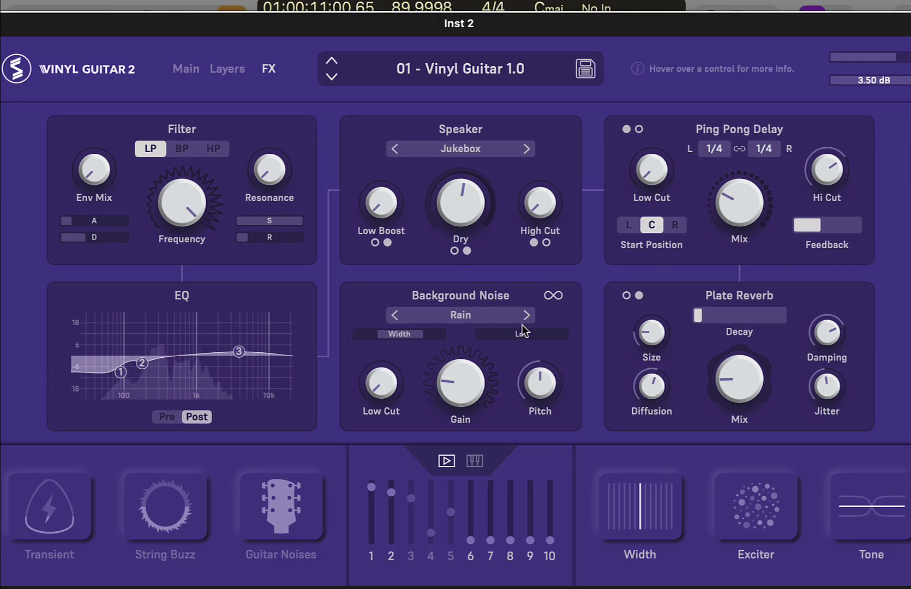
pyautogui.click(477, 315)
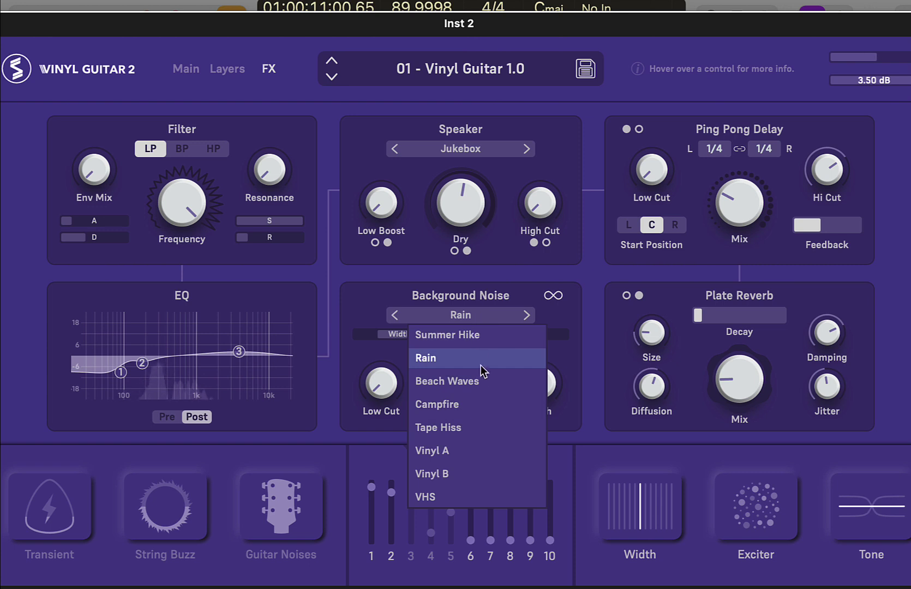
pyautogui.click(460, 401)
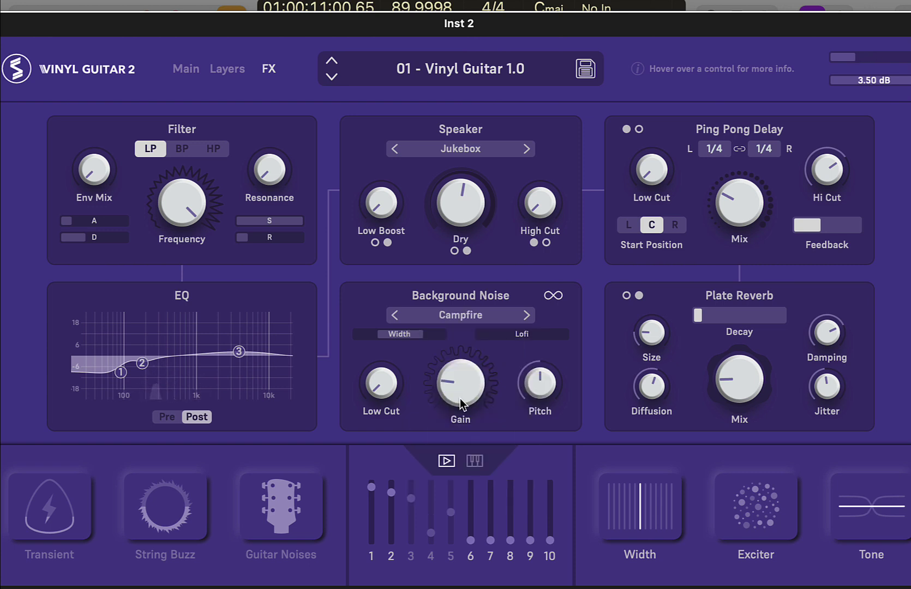
pyautogui.moveTo(460, 399); pyautogui.dragTo(470, 358)
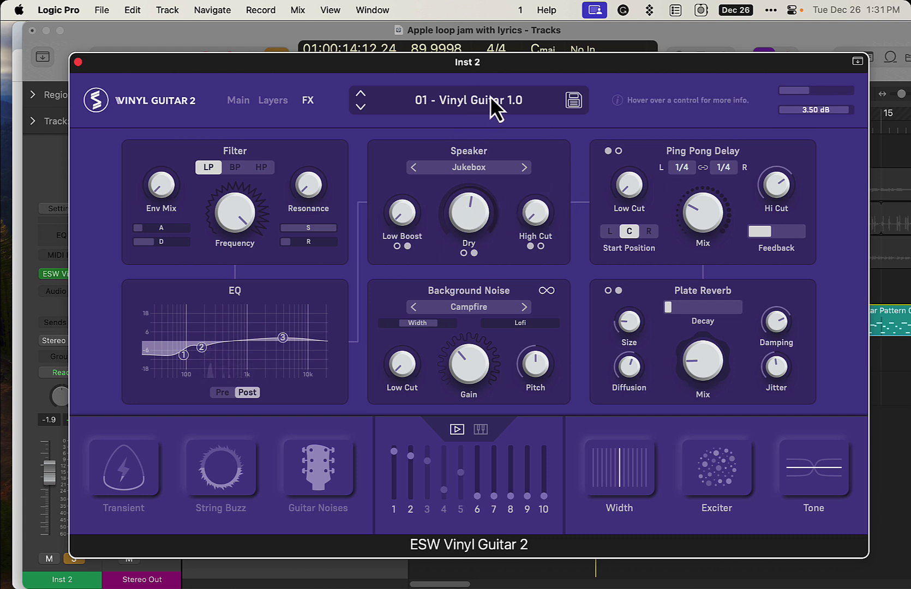
# Load 02 - Vinyl Guitar 1.0 Buzzy, view its layers, and lower String Buzz to -13.7 dB
pyautogui.click(361, 106)
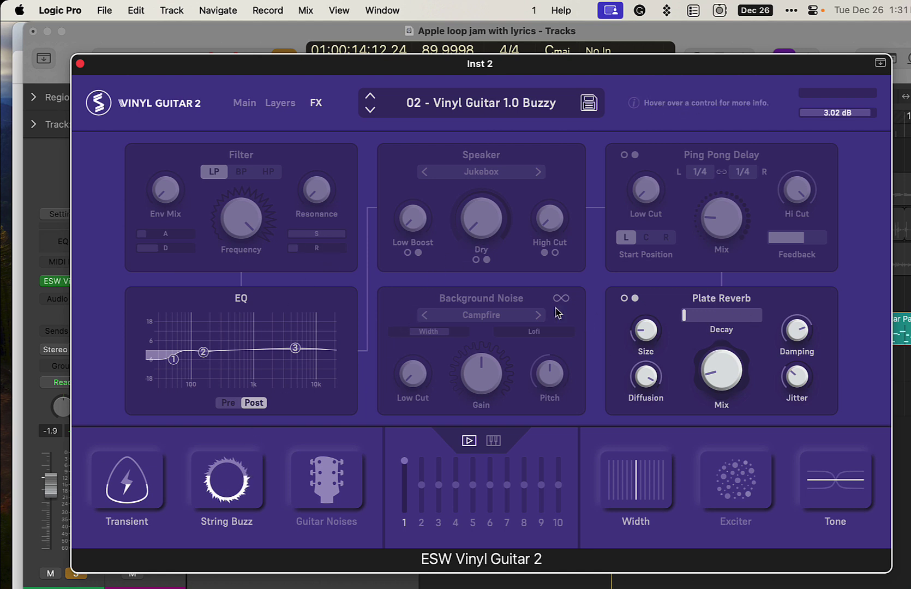
pyautogui.click(284, 104)
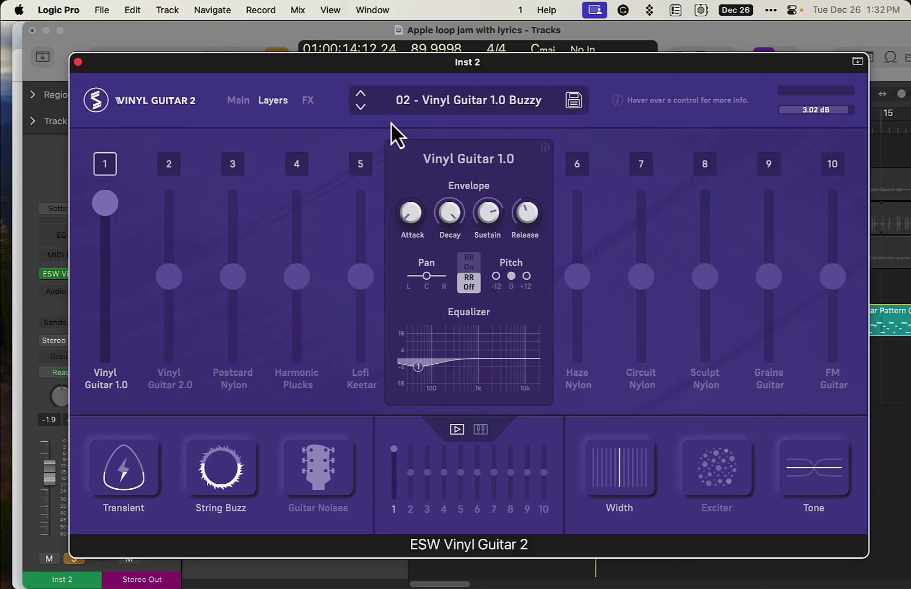
pyautogui.moveTo(235, 469)
pyautogui.mouseDown()
pyautogui.moveTo(233, 425)
pyautogui.moveTo(250, 493)
pyautogui.moveTo(248, 458)
pyautogui.mouseUp()
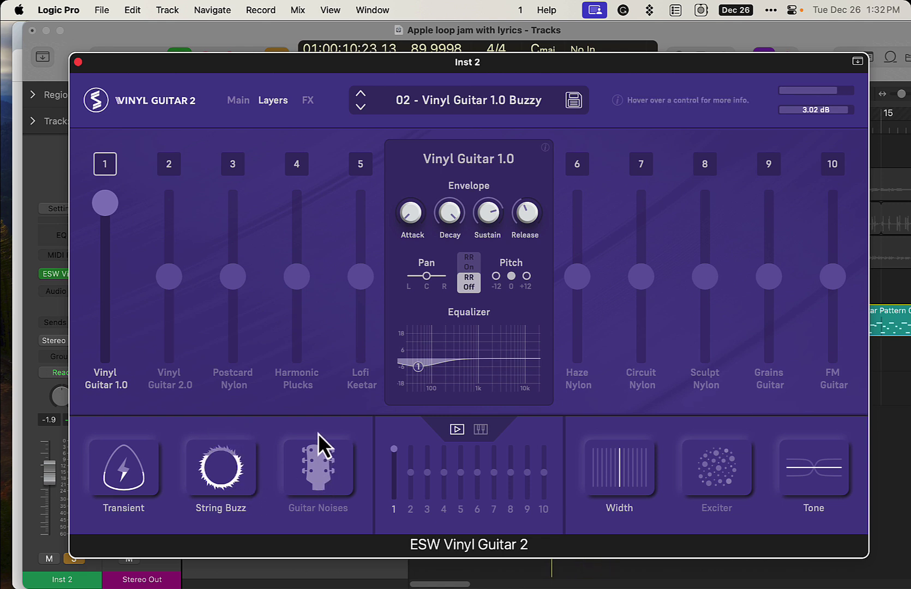
# Advance through the Harp and Vinyl Guitar 2.0 presets and raise the Guitar Noises level
pyautogui.click(361, 108)
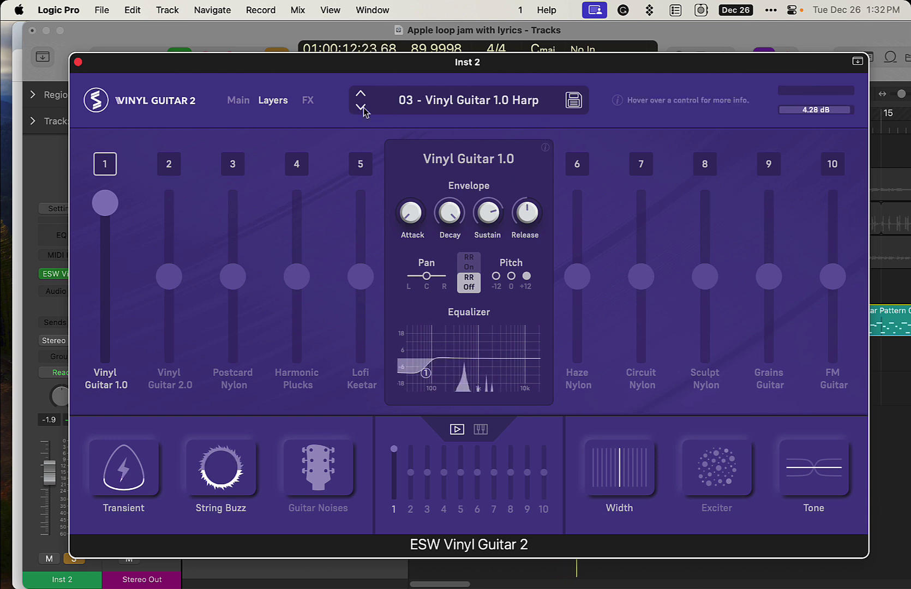
pyautogui.click(361, 107)
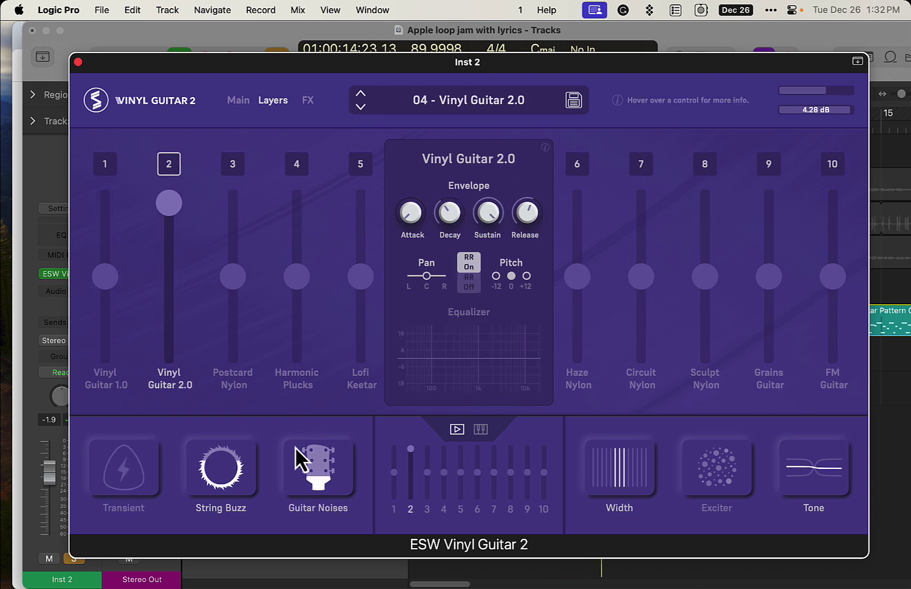
pyautogui.moveTo(295, 447); pyautogui.dragTo(318, 450)
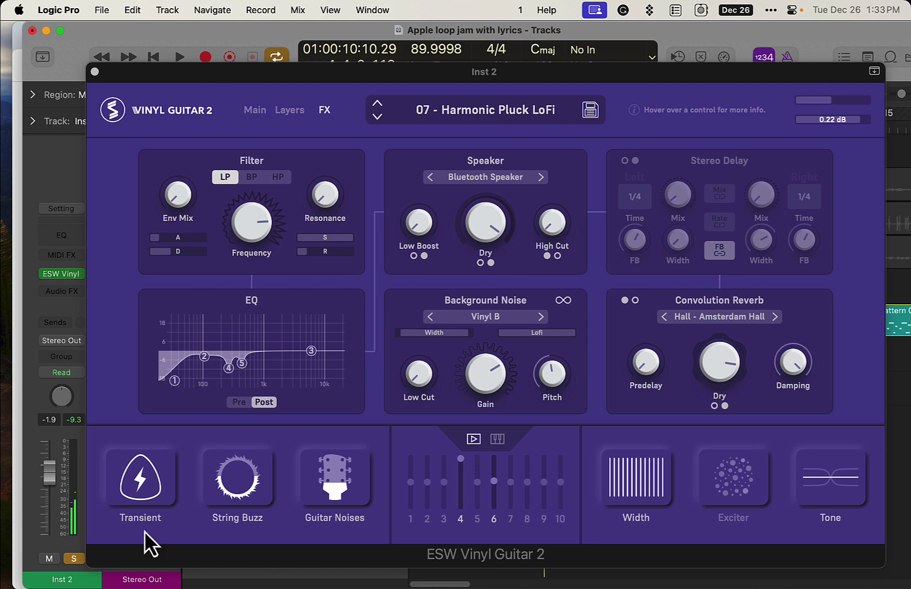
# Set Background Noise to Summer Hike with its Gain turned down
pyautogui.click(515, 318)
pyautogui.click(463, 370)
pyautogui.moveTo(463, 370); pyautogui.dragTo(500, 435)
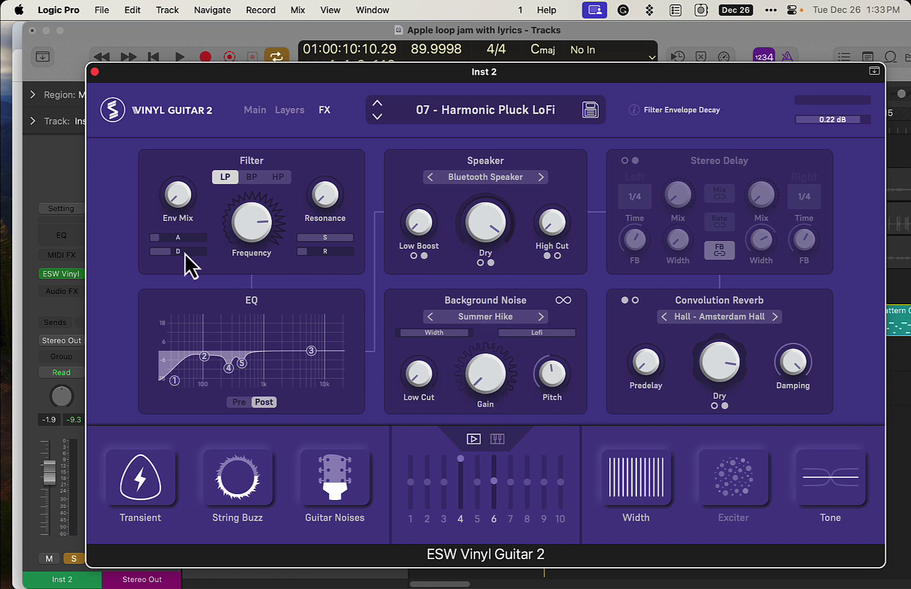